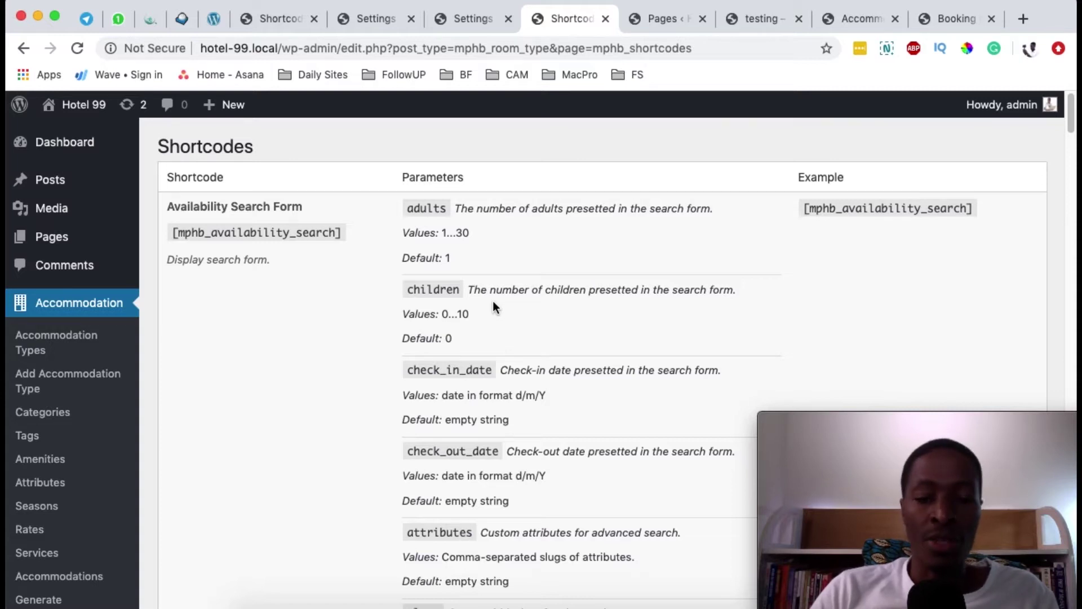
Scroll through the Shortcodes reference page to read the [mphb_rooms] parameters
scroll(492, 306, down, 5)
scroll(491, 307, up, 5)
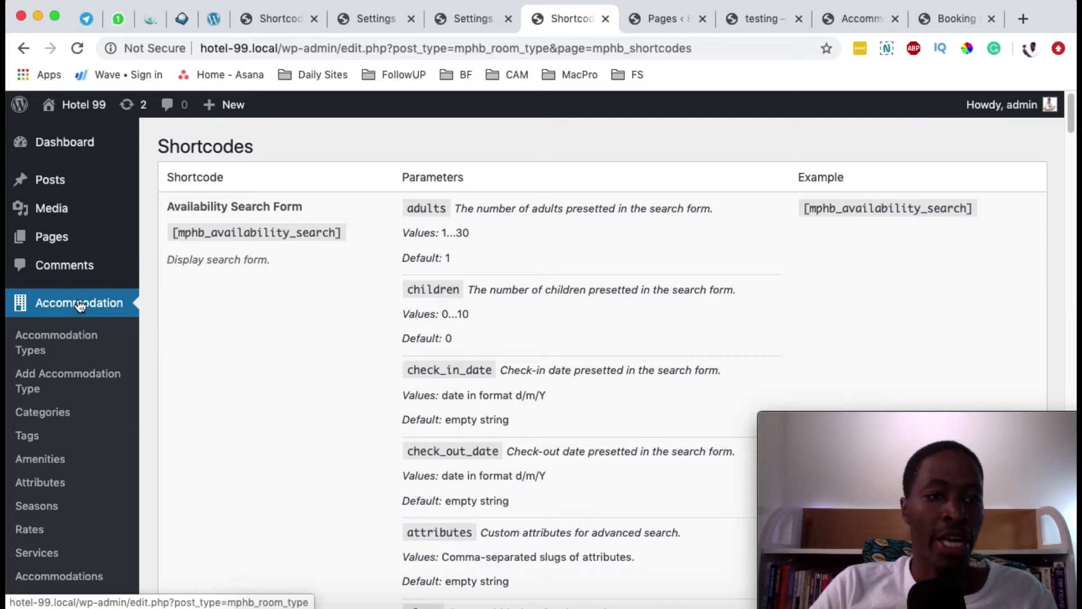
scroll(62, 304, down, 5)
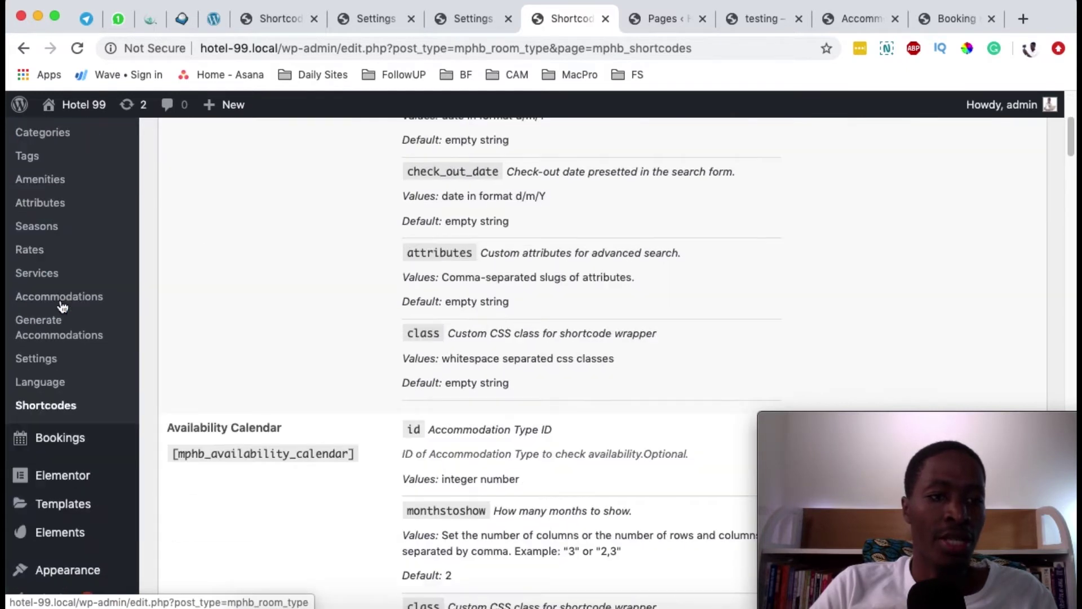
scroll(261, 268, down, 15)
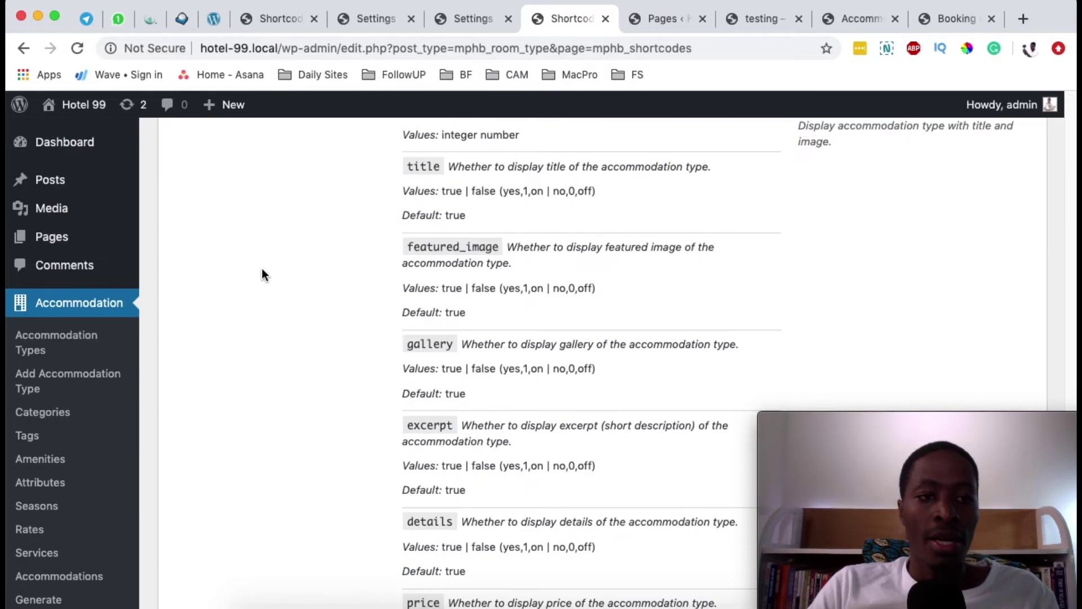
scroll(262, 268, up, 6)
scroll(263, 271, up, 10)
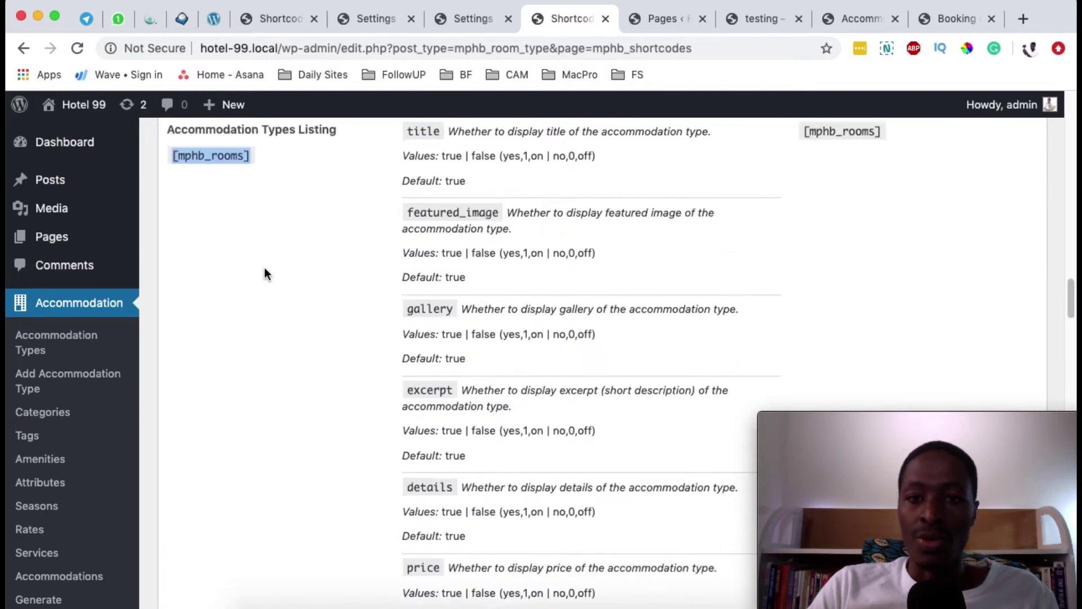
scroll(265, 270, down, 8)
scroll(265, 269, up, 2)
scroll(265, 267, up, 15)
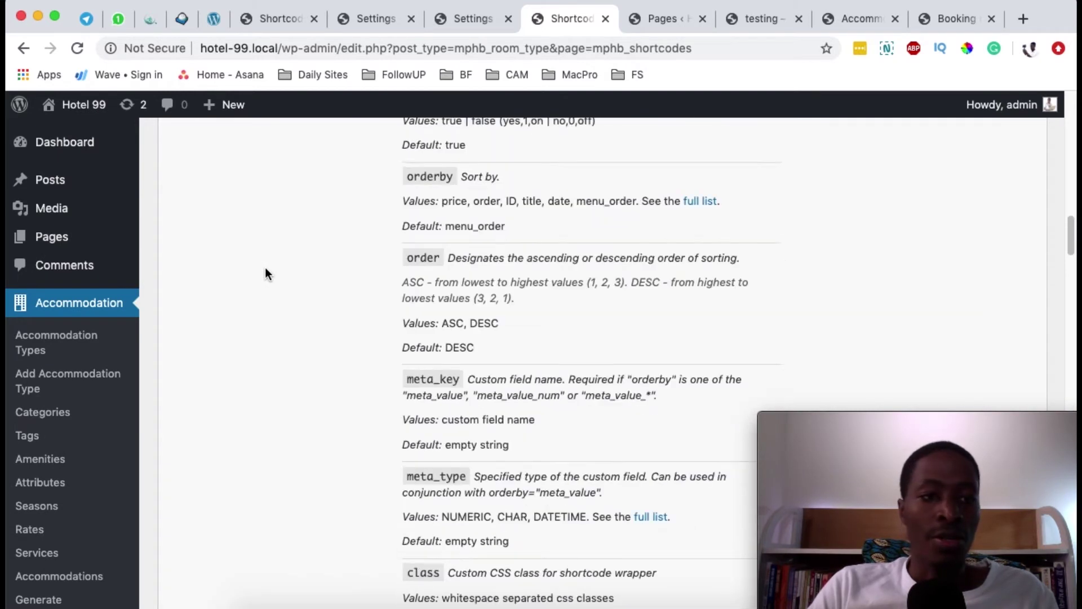
scroll(264, 274, up, 5)
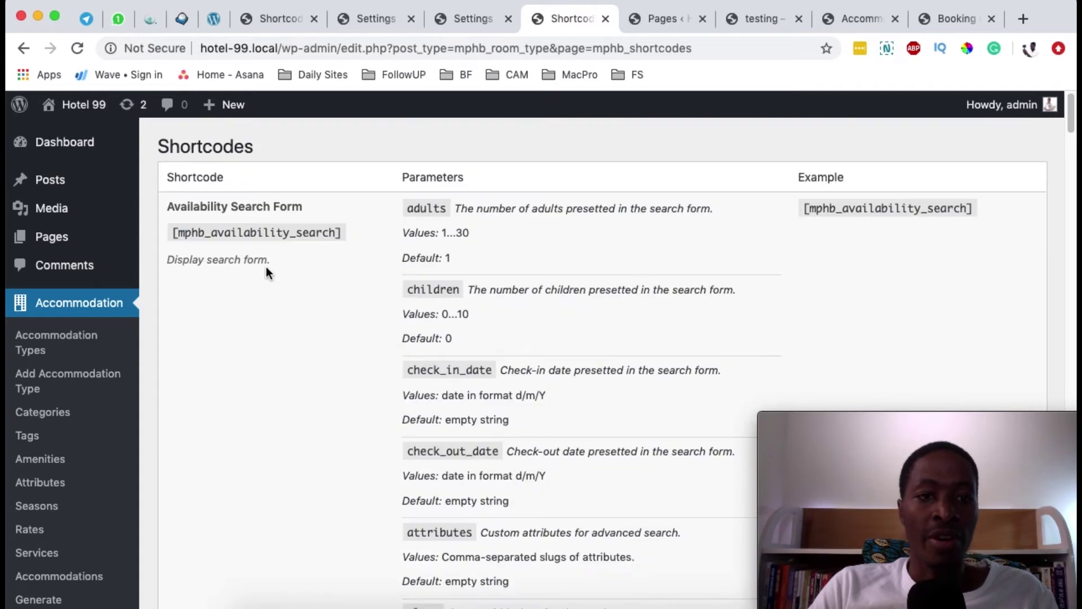
Create a new page titled 'Hotel Rooms', correcting the 'Hotel Poms' typo
mouse_move(237, 106)
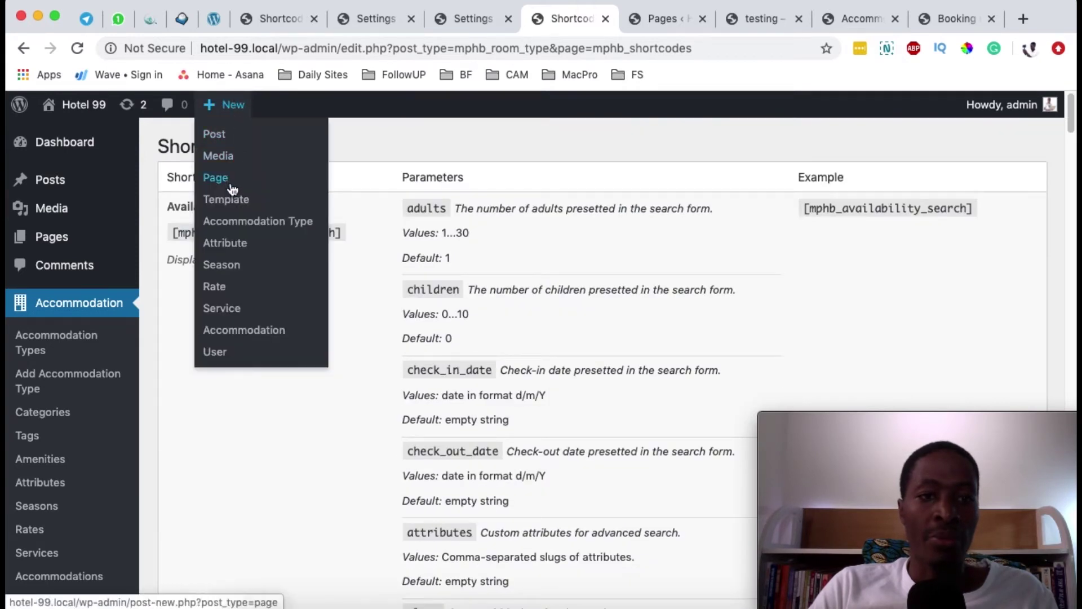
click(216, 178)
click(126, 278)
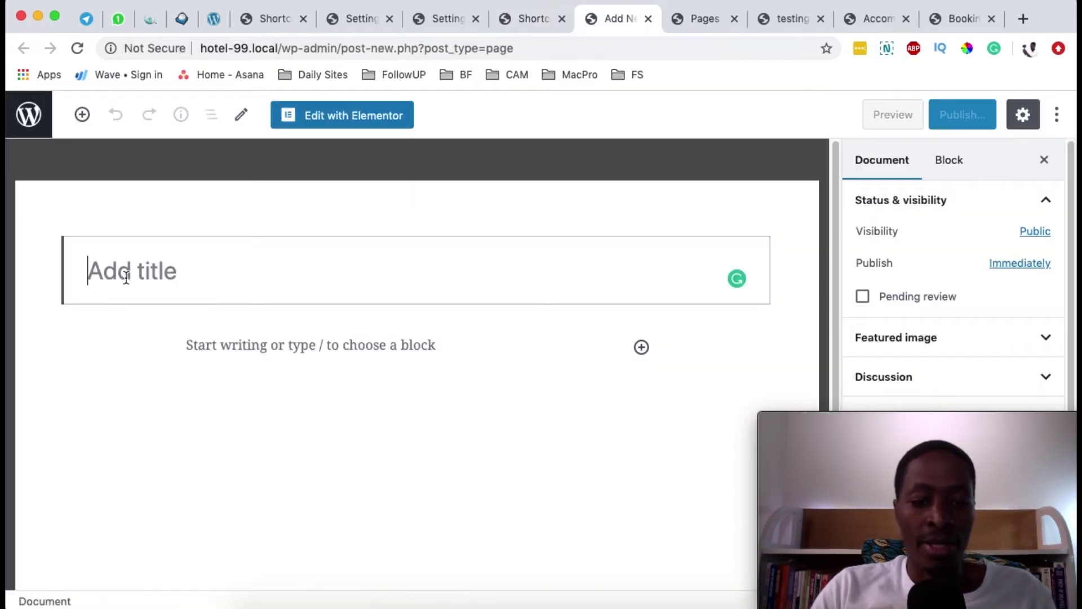
text(Hotel P)
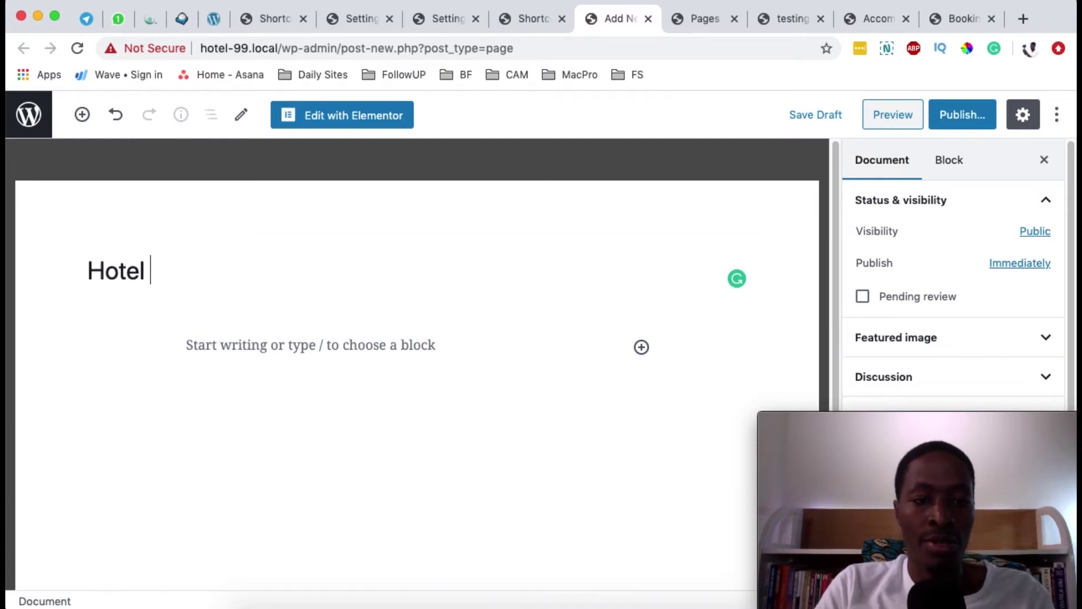
text(oms)
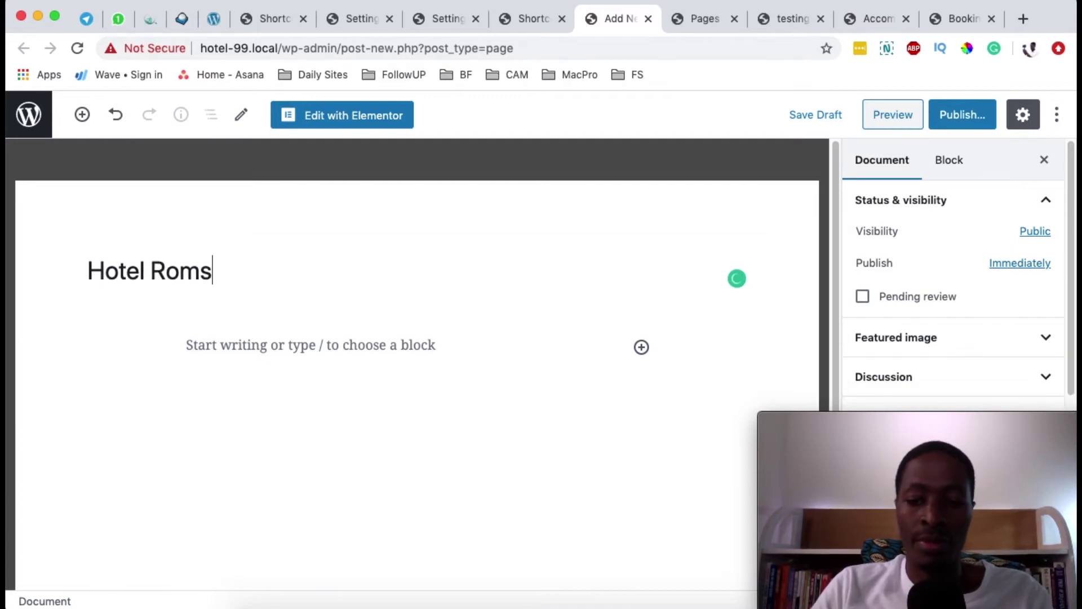
key(BackSpace)
key(BackSpace)
text(oms)
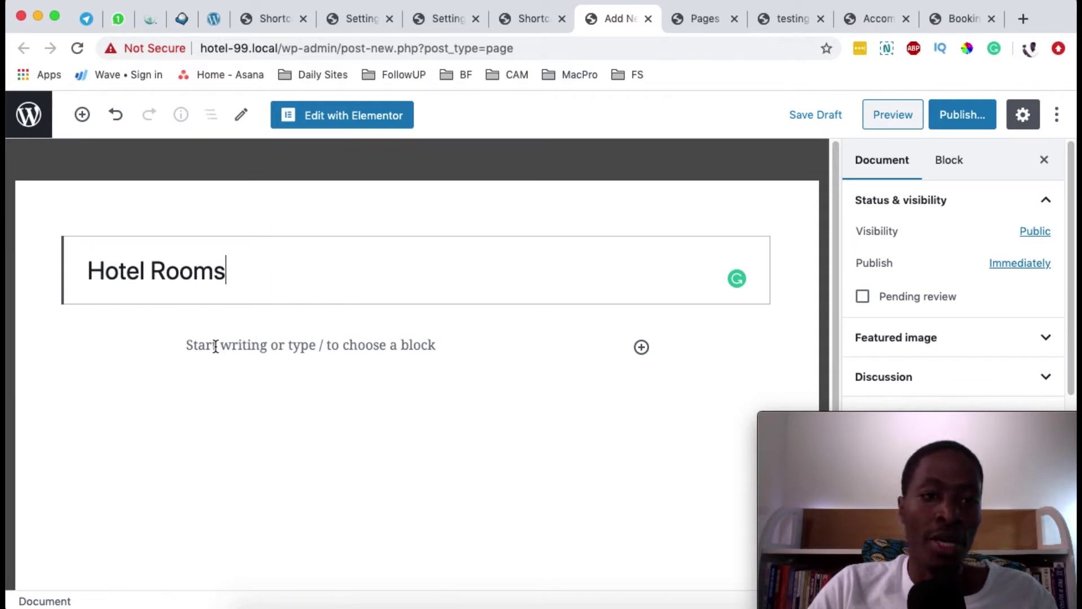
Select and copy the [mphb_rooms] shortcode on the Shortcodes reference page
click(523, 15)
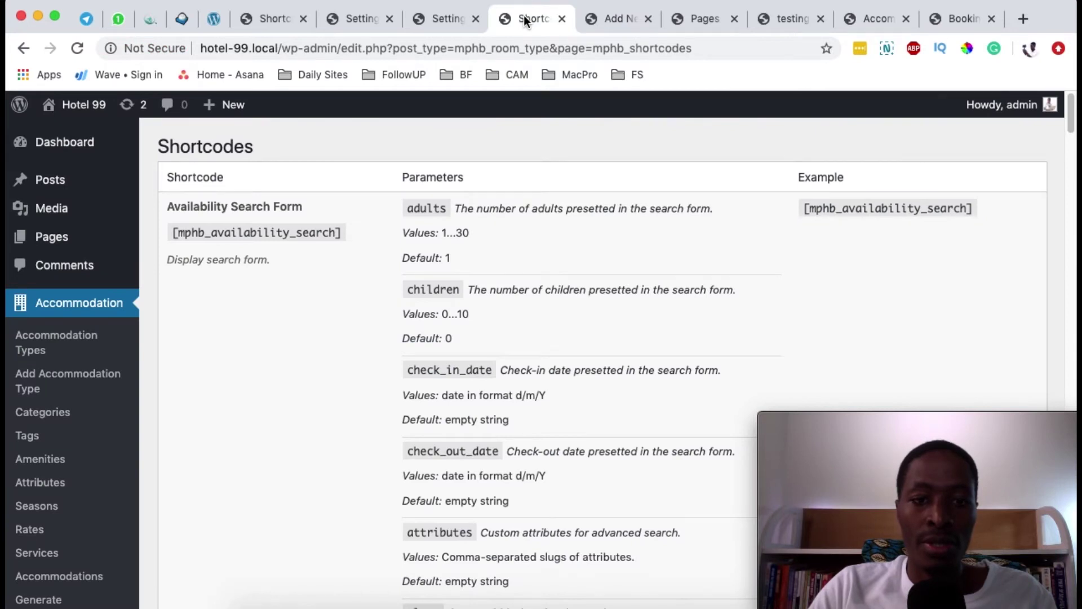
scroll(416, 261, down, 8)
scroll(483, 263, down, 18)
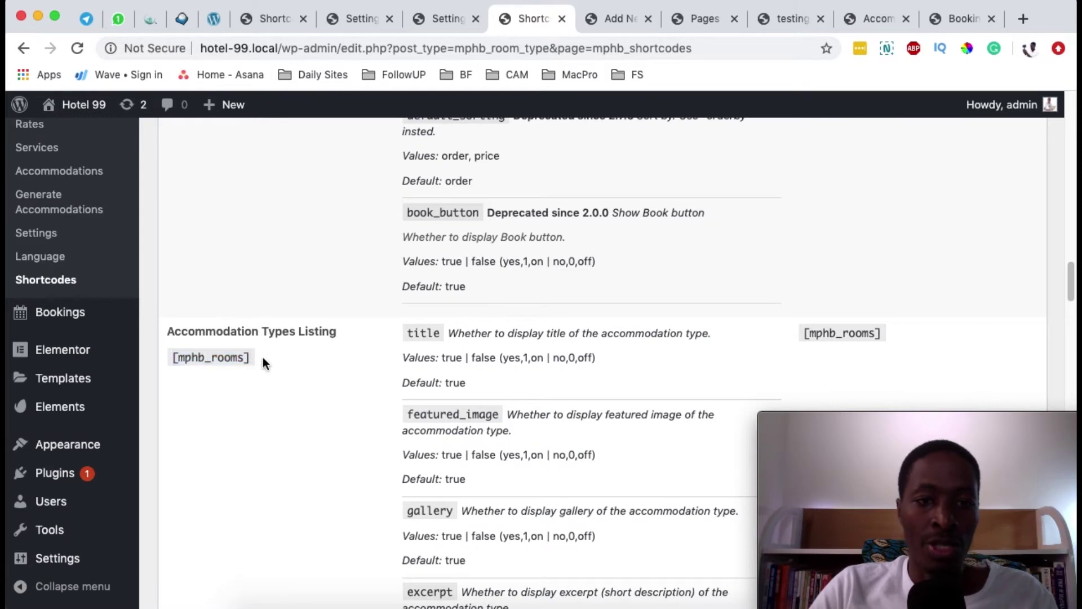
drag(263, 357, 164, 357)
key(super+c)
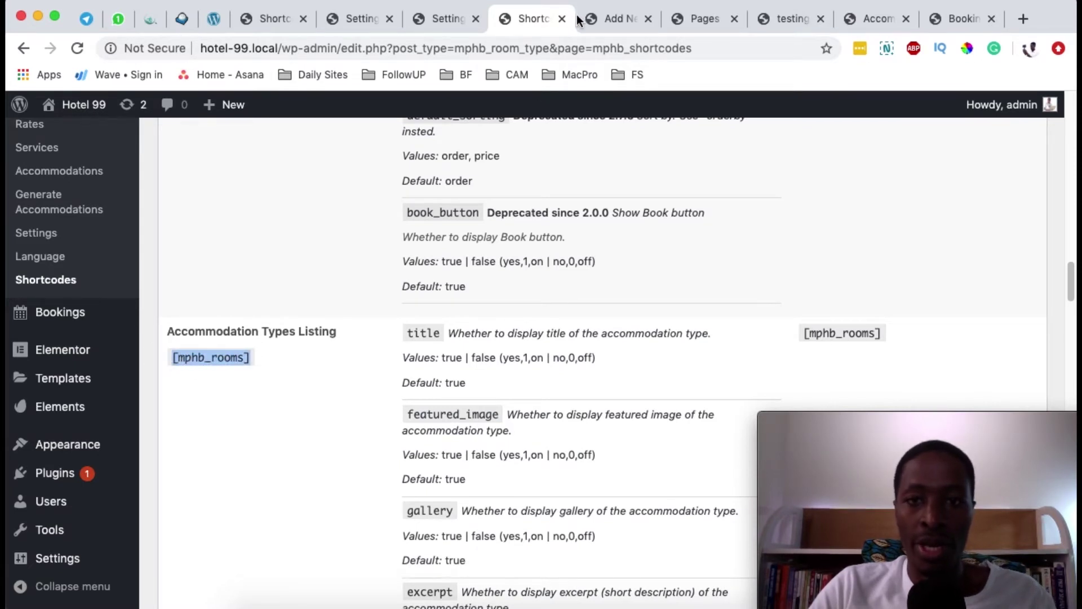
Insert a Shortcode block below the title and paste [mphb_rooms] into it
click(620, 19)
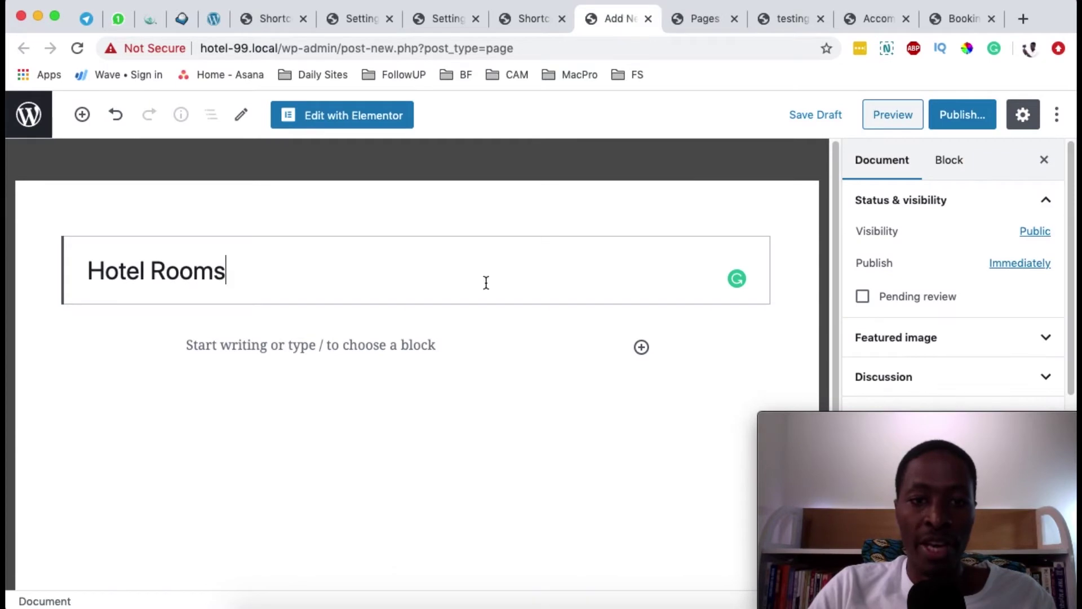
click(469, 350)
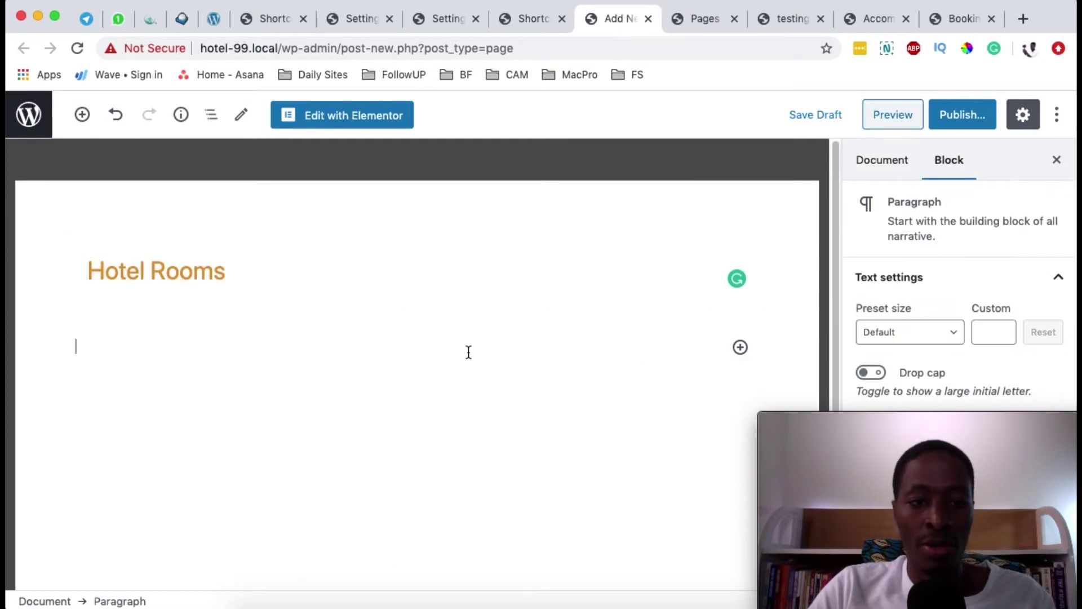
key(super+v)
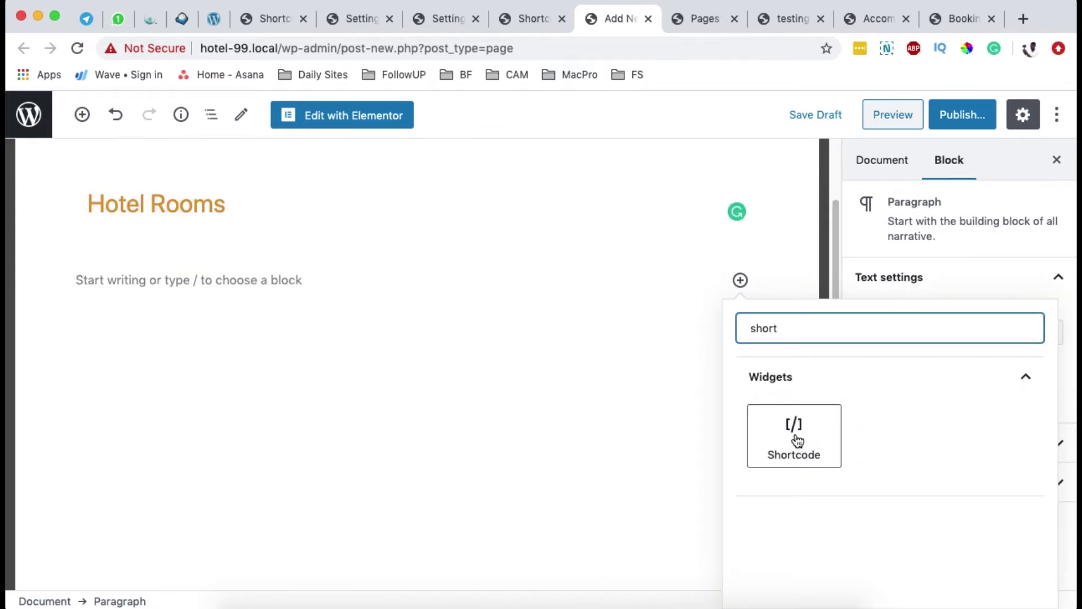
click(795, 437)
key(super+v)
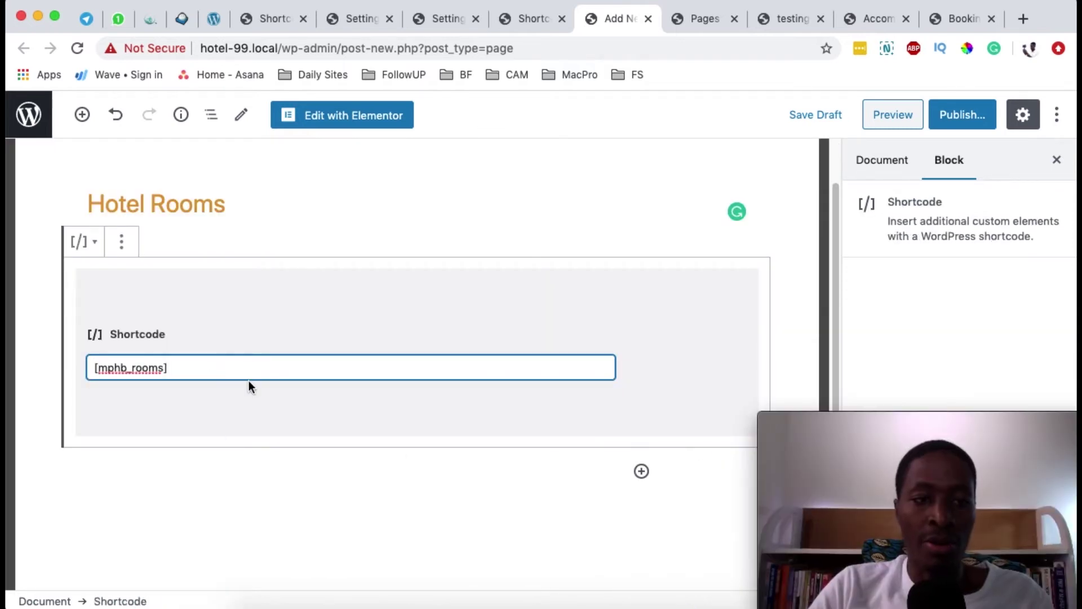
Preview the page and browse the rendered rooms listing and its photo gallery
click(893, 115)
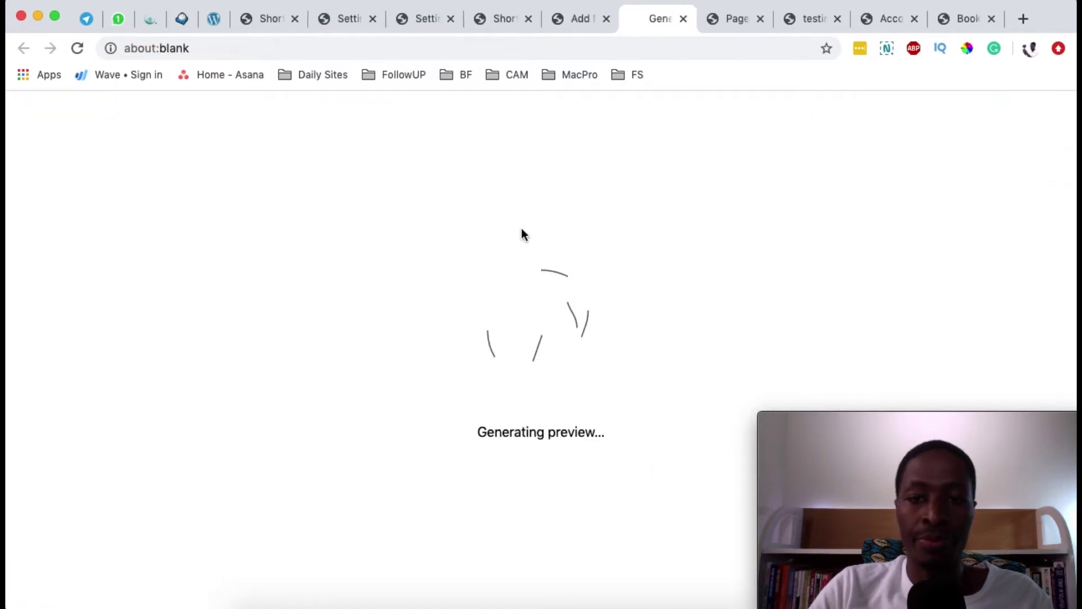
scroll(442, 272, down, 3)
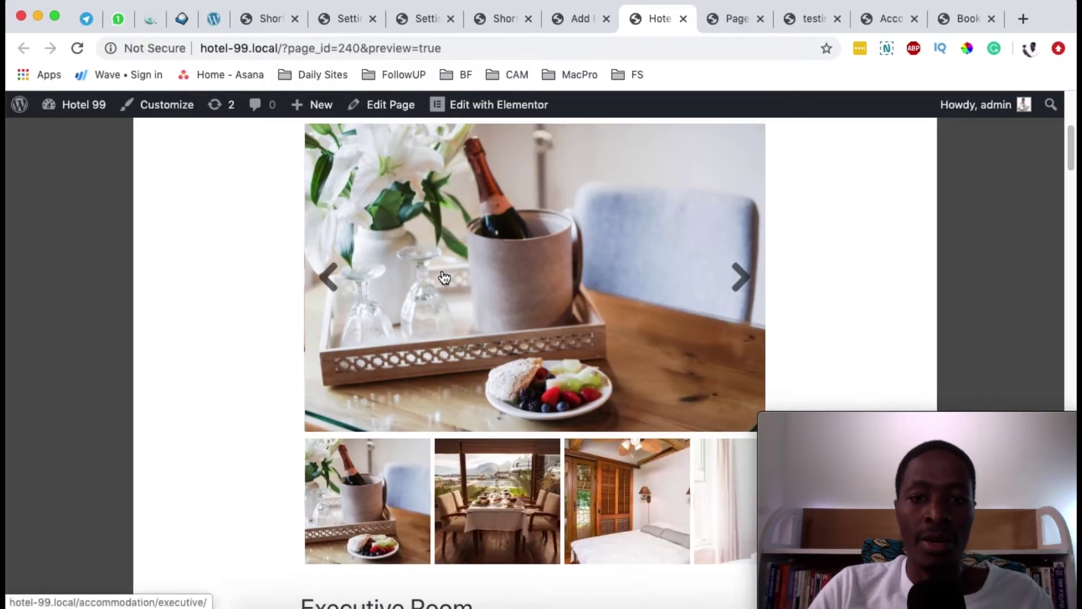
scroll(444, 277, down, 10)
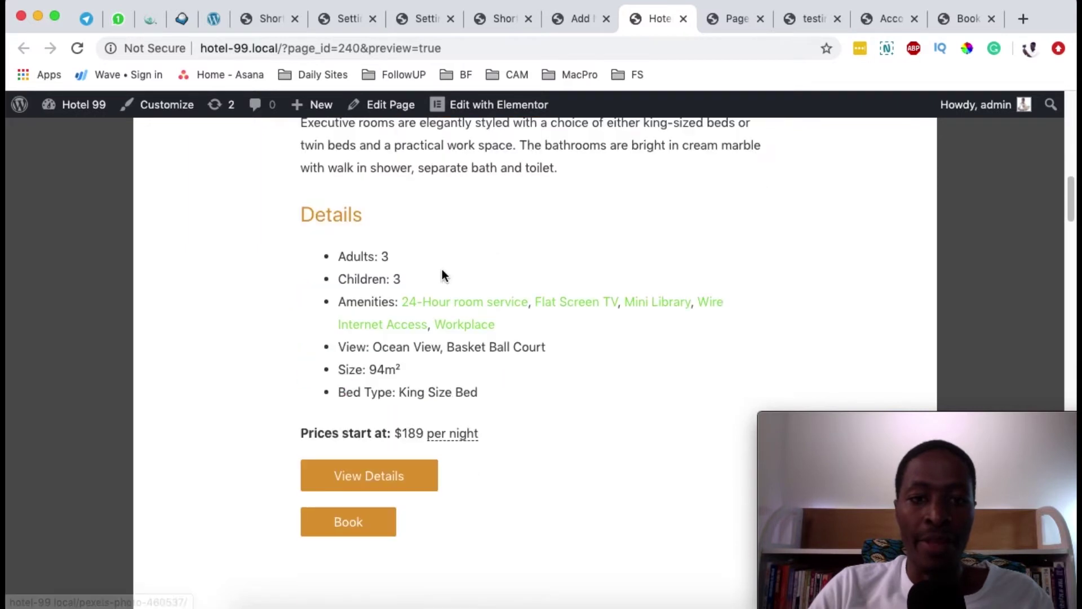
scroll(442, 275, down, 7)
scroll(442, 275, up, 12)
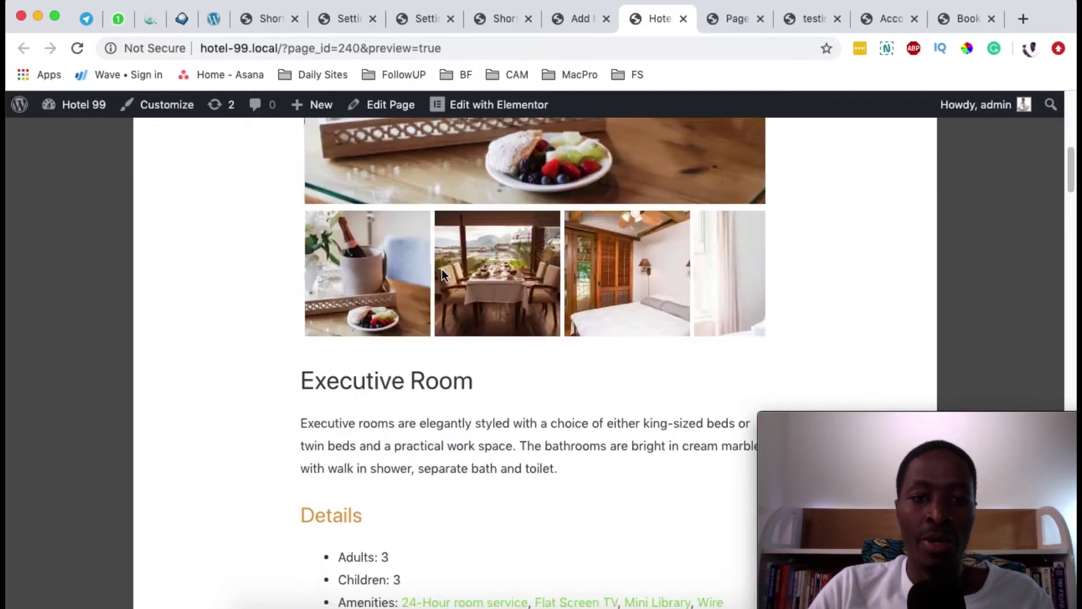
scroll(443, 274, up, 3)
scroll(443, 274, down, 12)
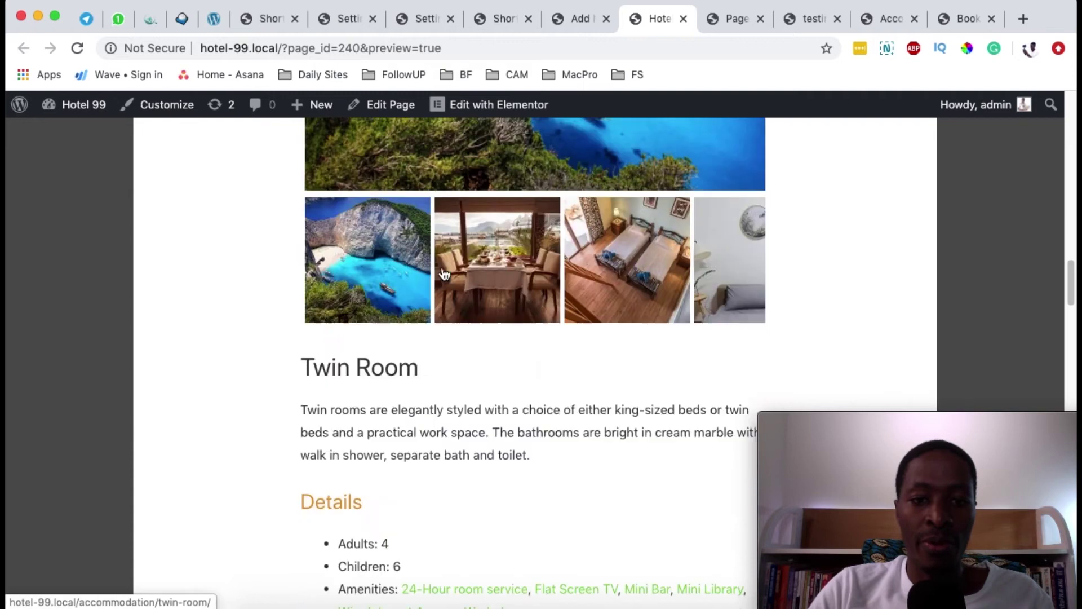
scroll(444, 274, down, 15)
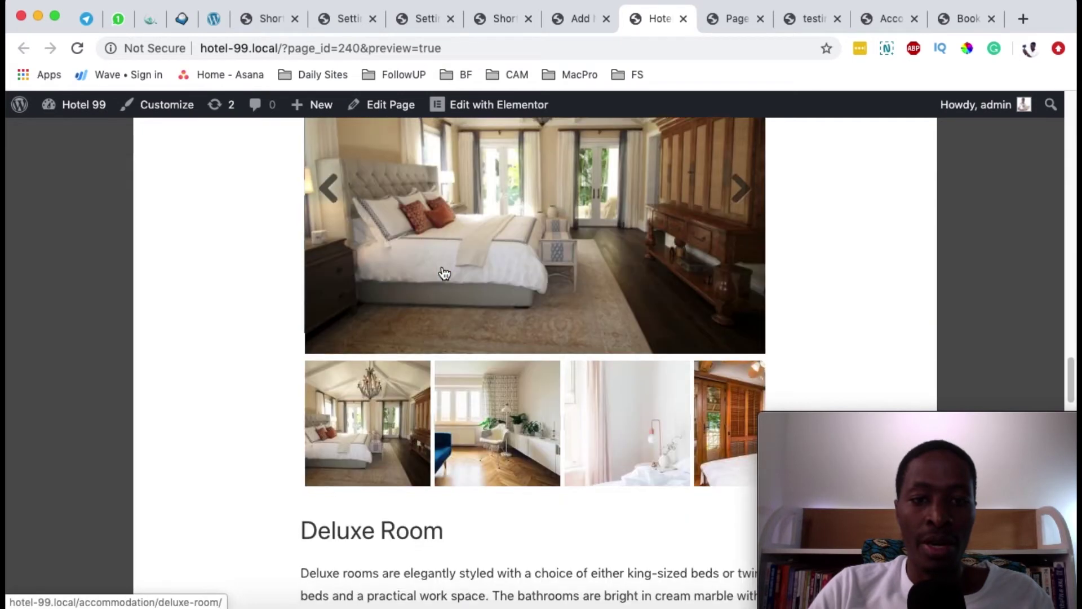
scroll(444, 273, down, 15)
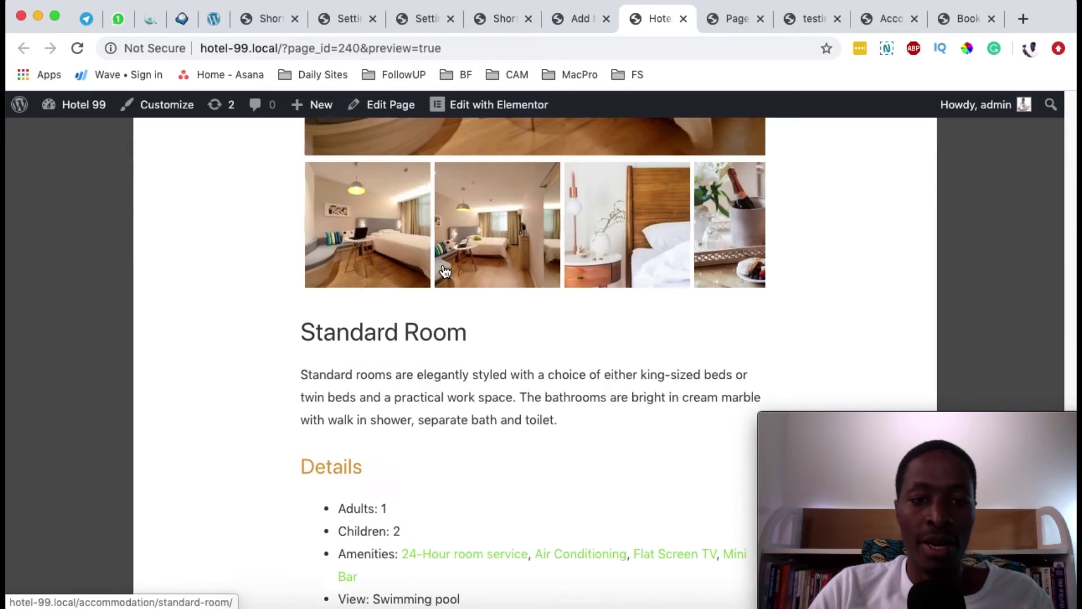
scroll(444, 272, down, 12)
scroll(442, 270, up, 13)
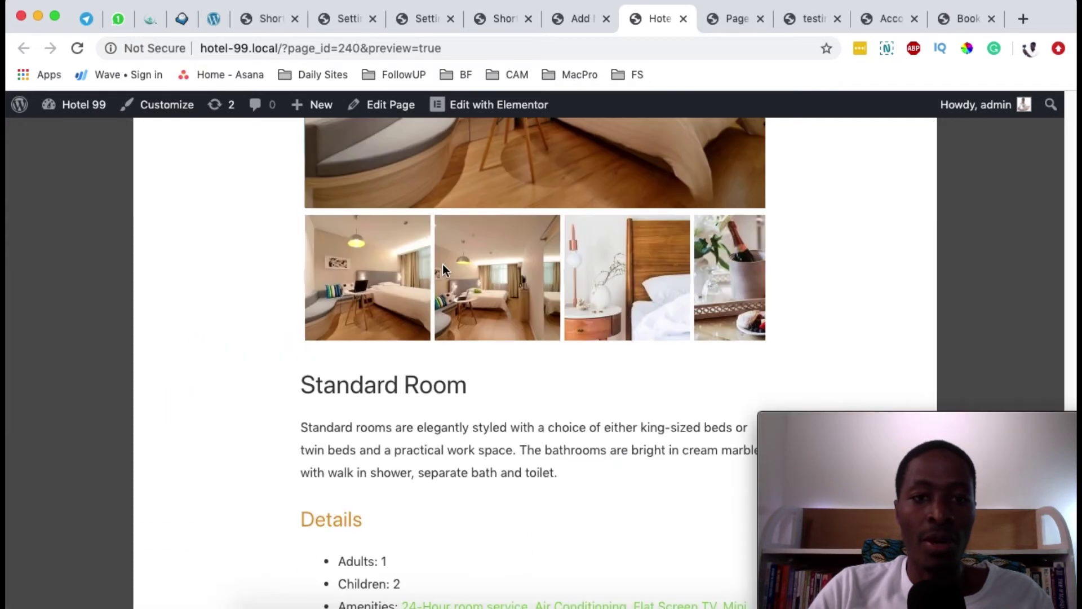
click(442, 270)
scroll(442, 269, down, 8)
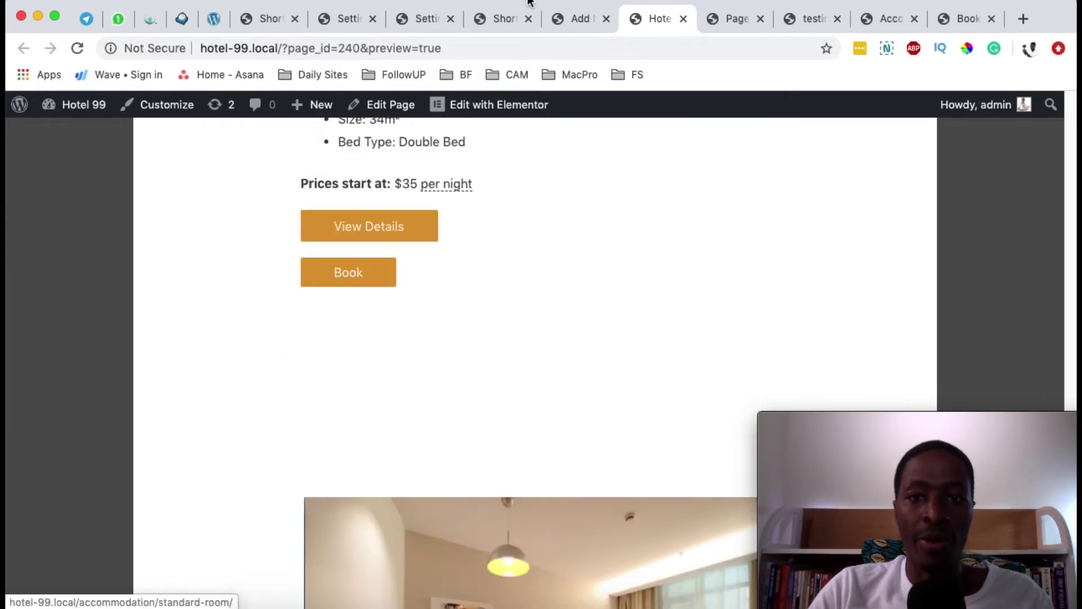
Delete the [mphb_rooms] shortcode block in the editor, then return to the preview
click(568, 21)
key(Delete)
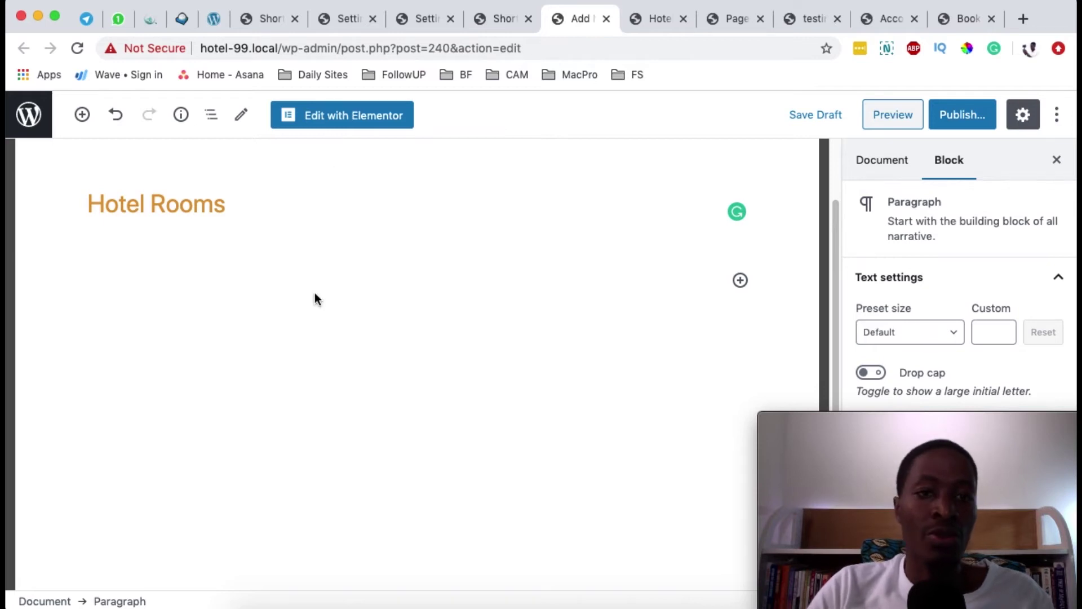
click(657, 20)
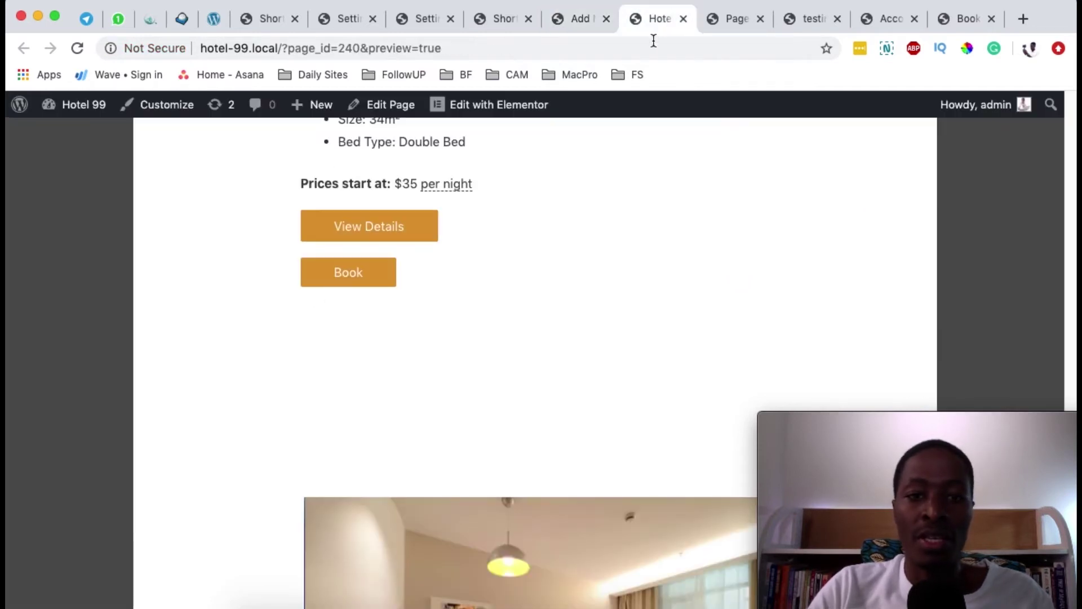
scroll(211, 276, down, 5)
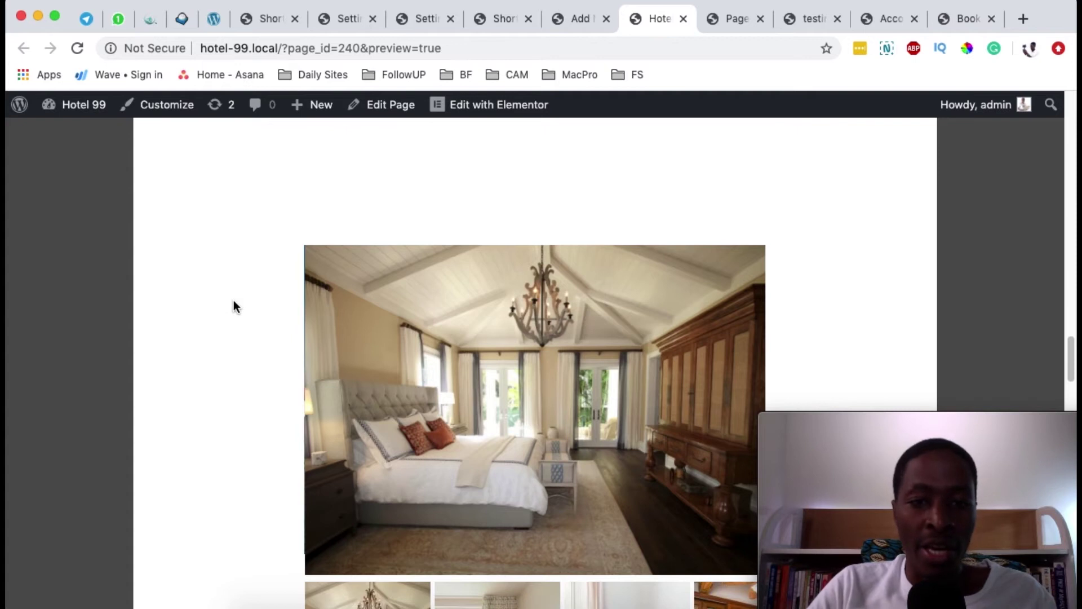
Open Hotel Rooms in Elementor and add a one-column section with a classic background
click(577, 19)
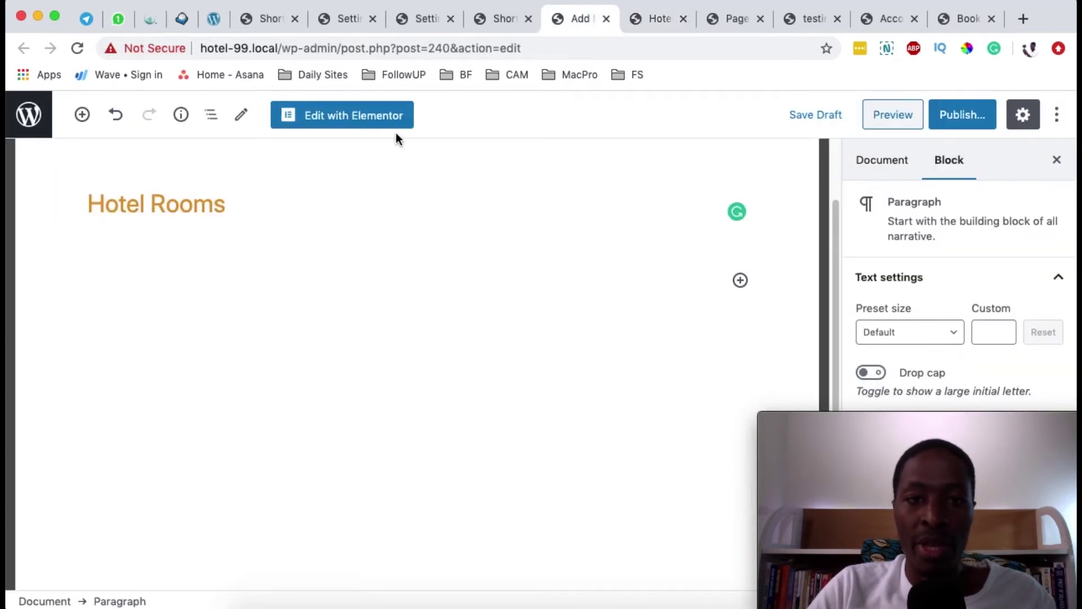
click(373, 116)
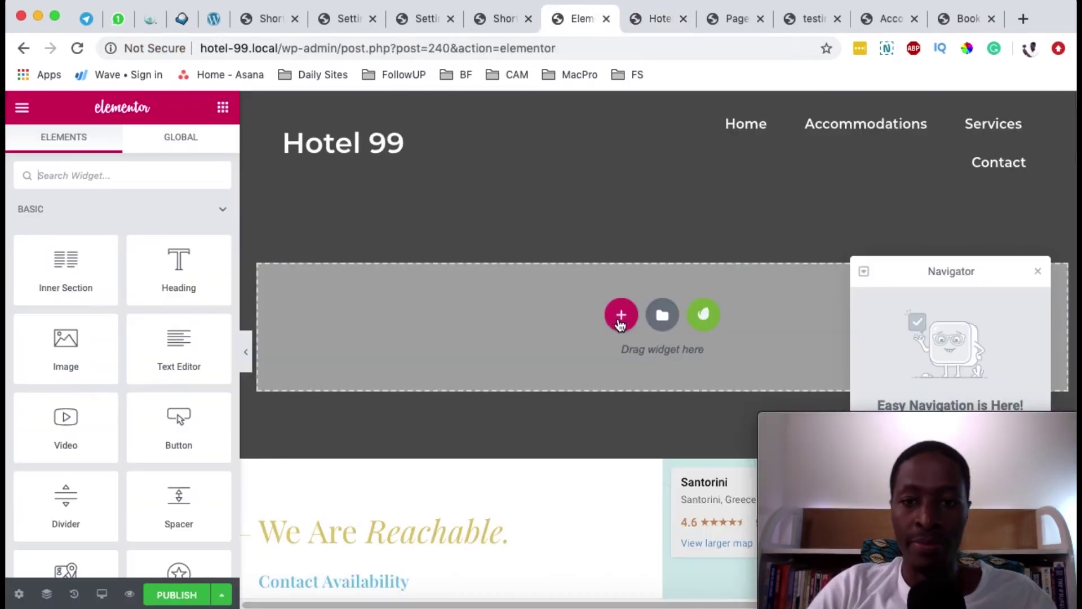
click(621, 316)
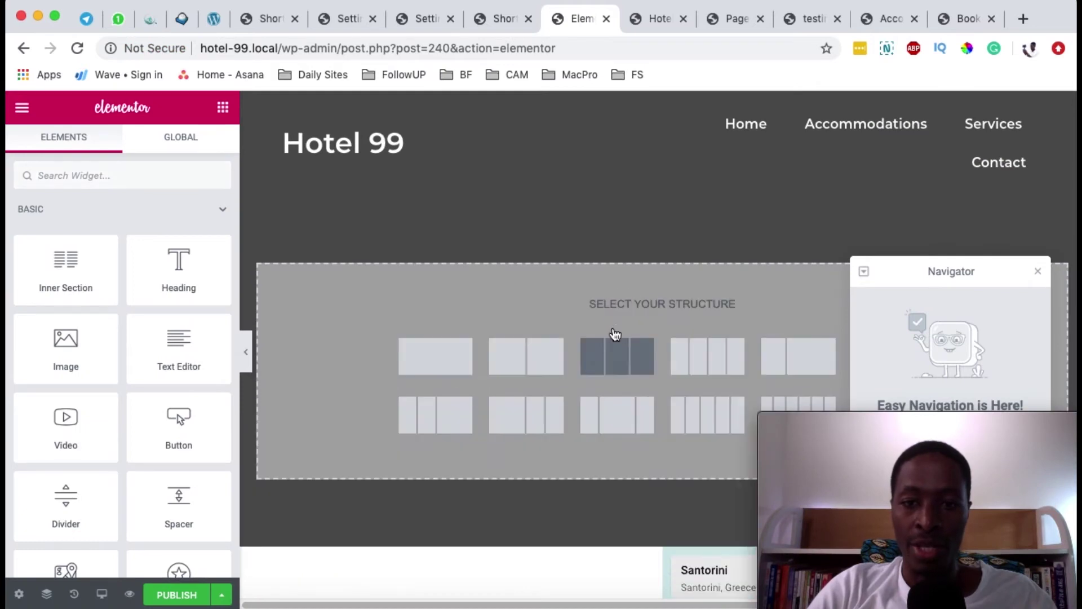
click(435, 356)
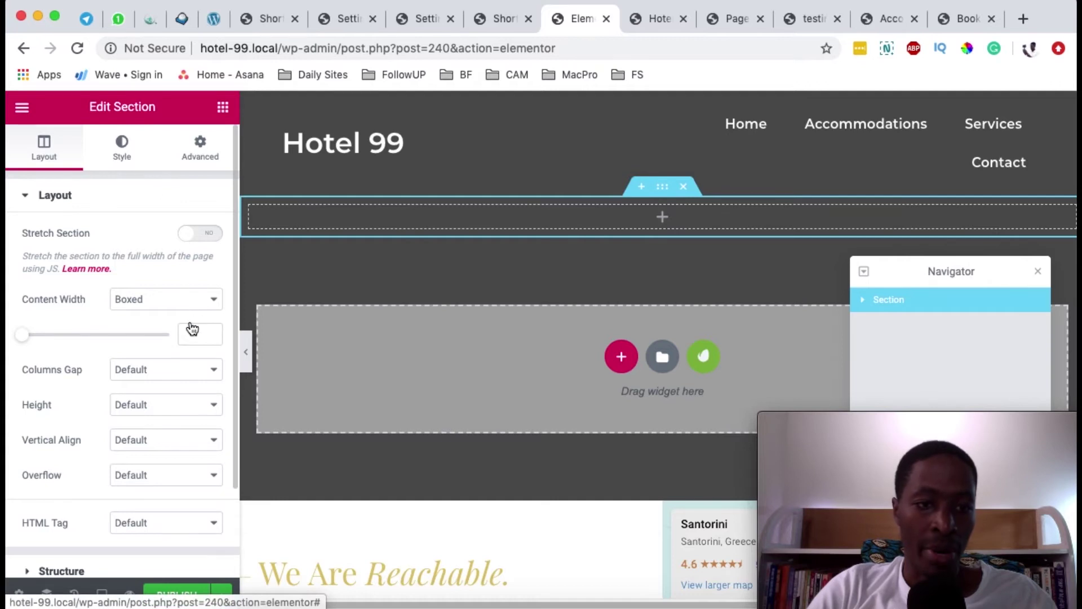
click(145, 275)
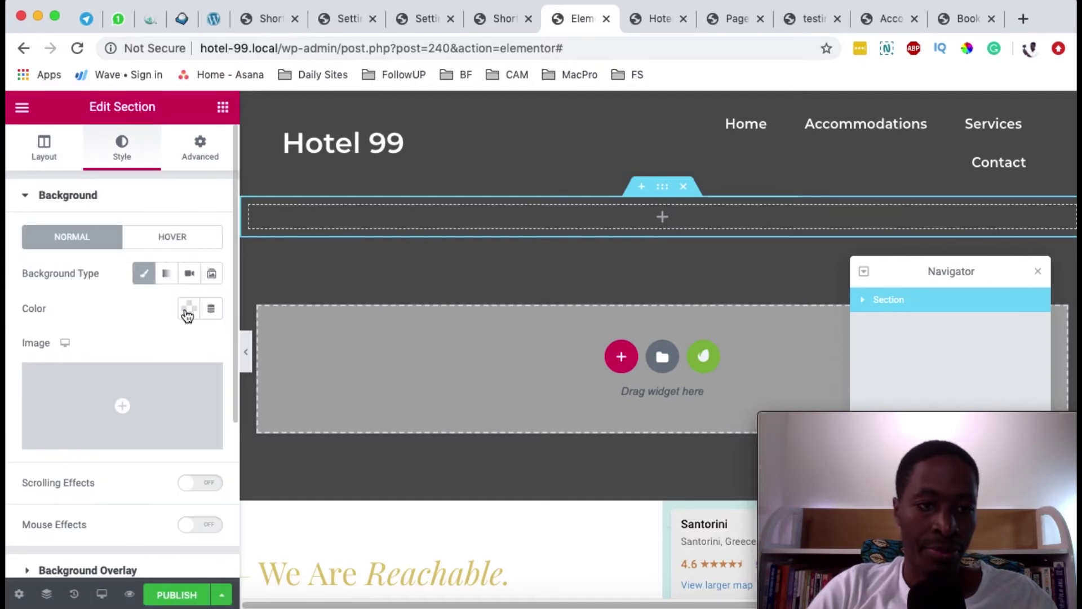
Place a Shortcode widget in the top section and paste [mphb_rooms] into it
click(223, 109)
text(sh)
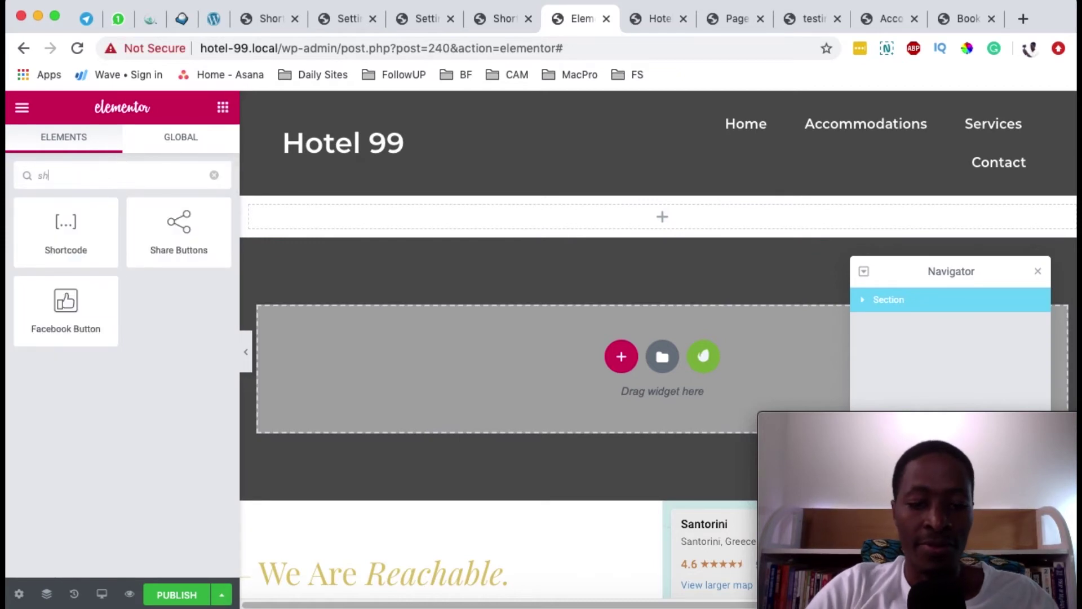
text(ort)
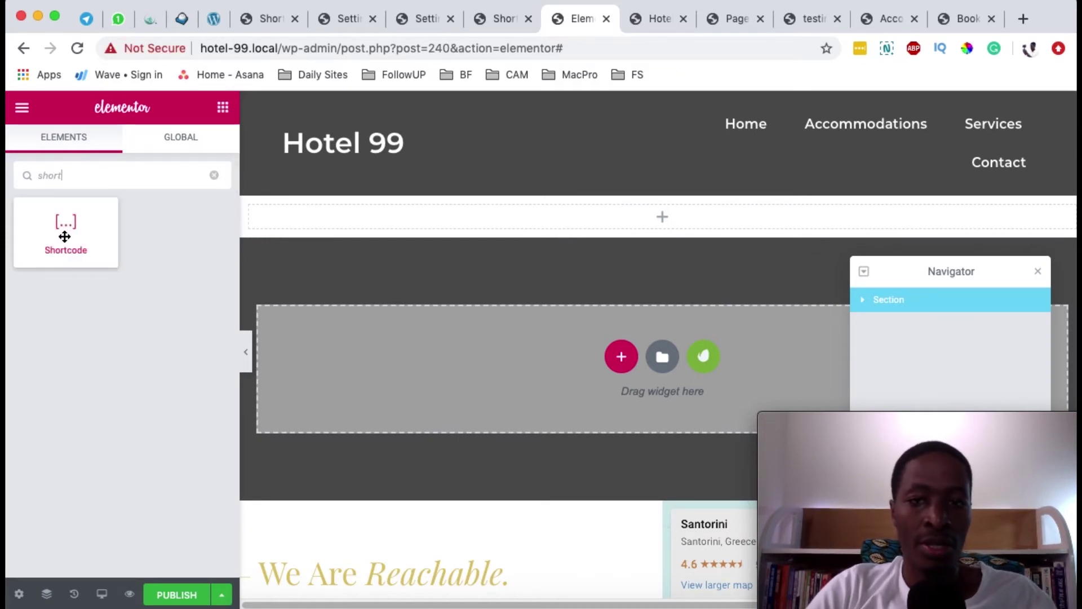
drag(63, 232, 651, 229)
click(59, 299)
text([mphb_rooms])
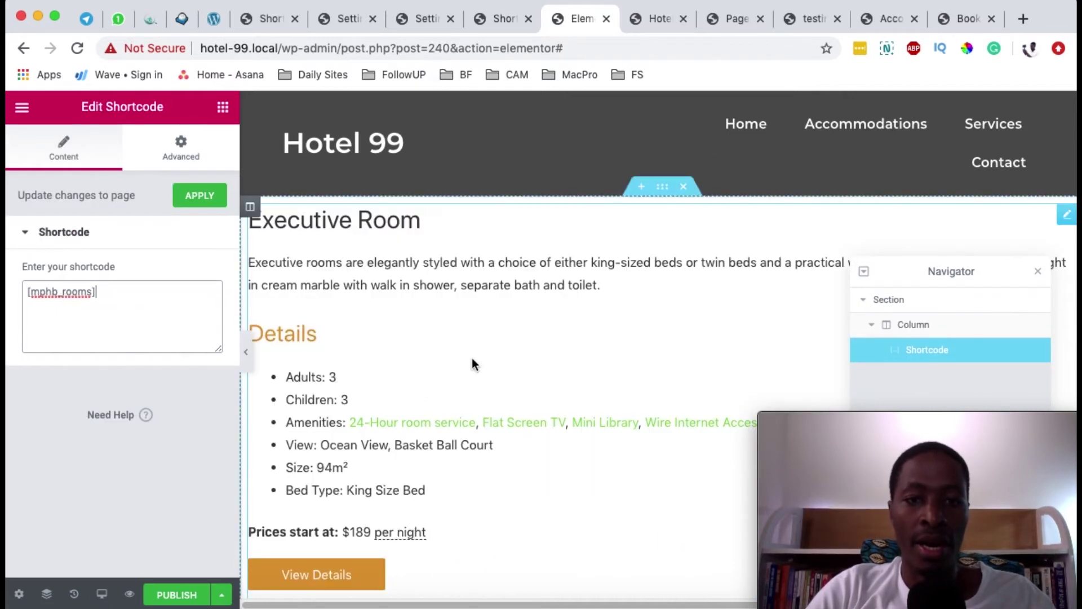
Check the rendered rooms listing, then clear the shortcode field
scroll(613, 319, down, 10)
scroll(606, 325, down, 15)
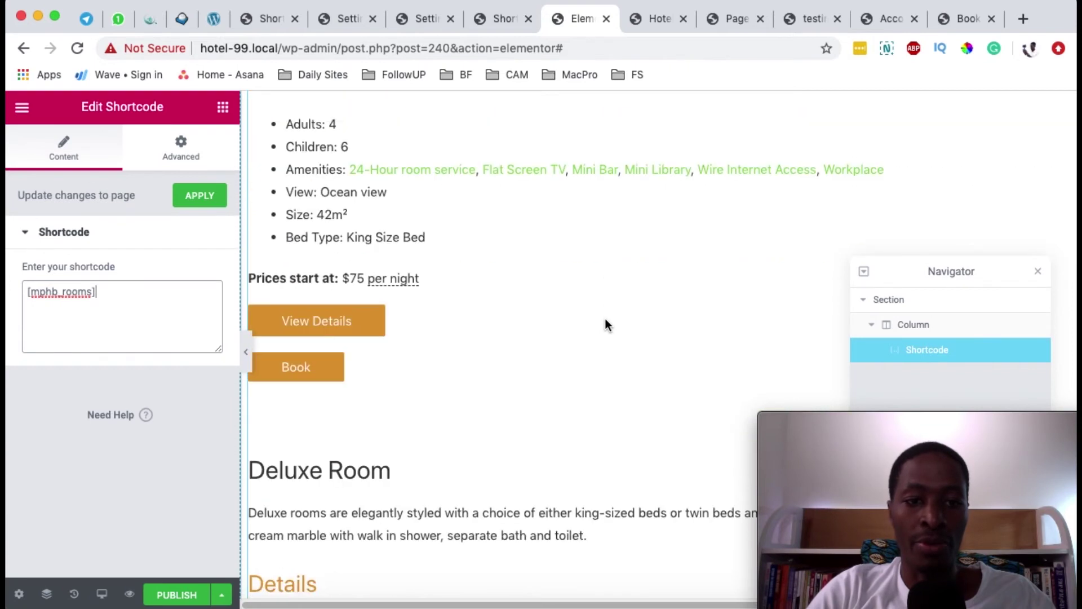
scroll(413, 326, up, 10)
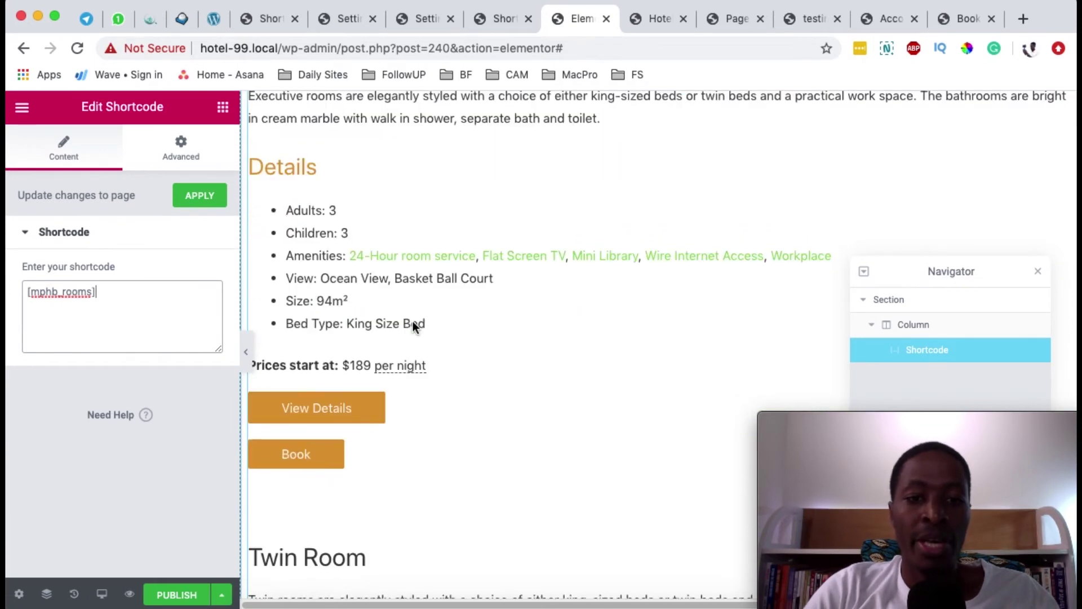
scroll(412, 329, down, 3)
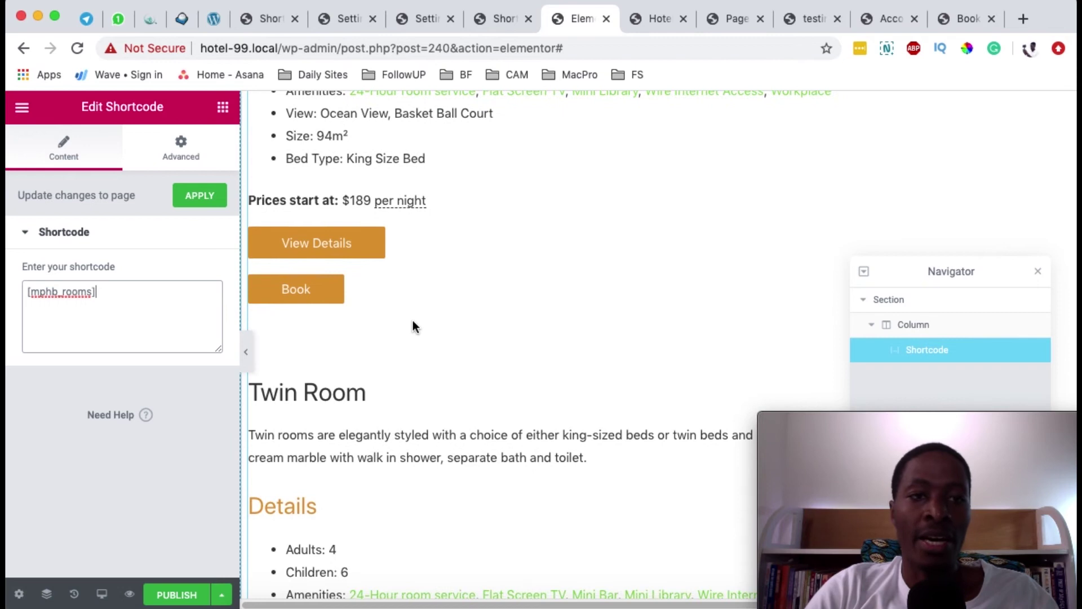
triple_click(137, 291)
key(BackSpace)
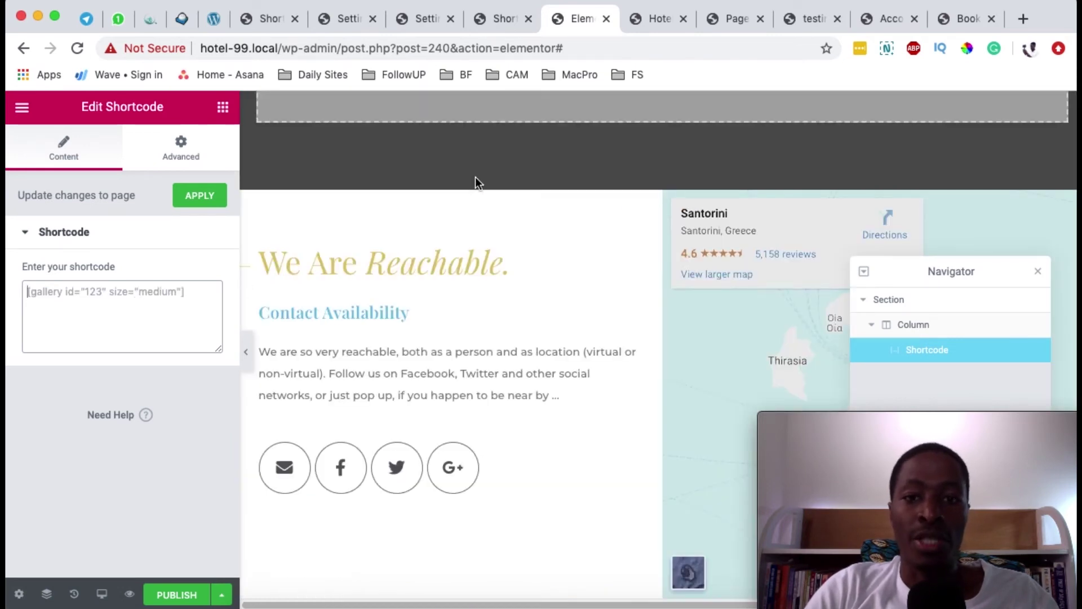
Go to Installed Plugins and highlight the Hotel Booking & Elementor Integration entry
click(266, 19)
click(223, 475)
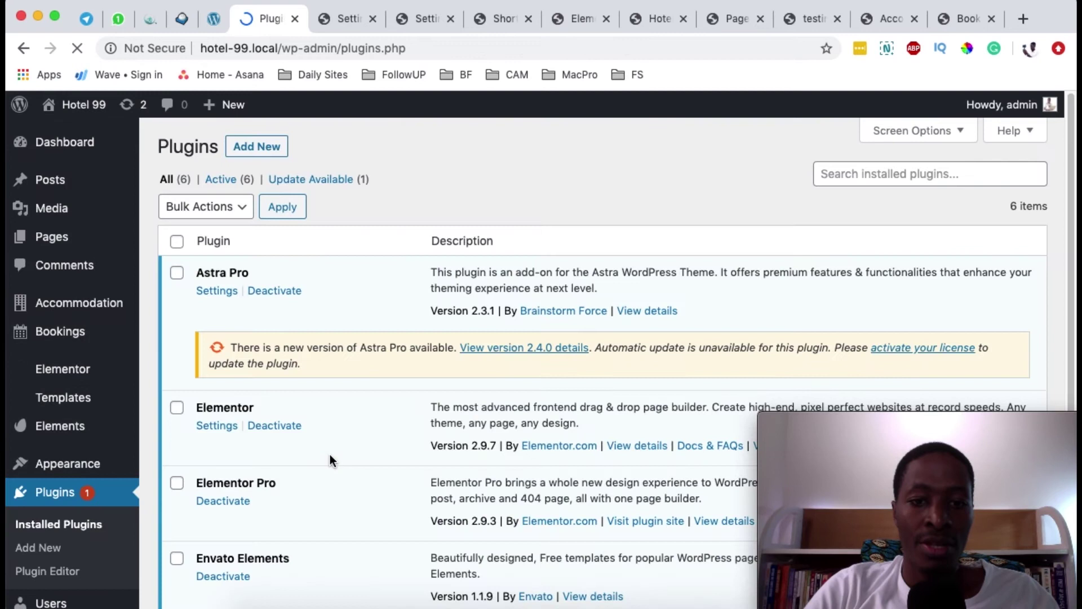
scroll(329, 454, down, 5)
drag(194, 424, 409, 424)
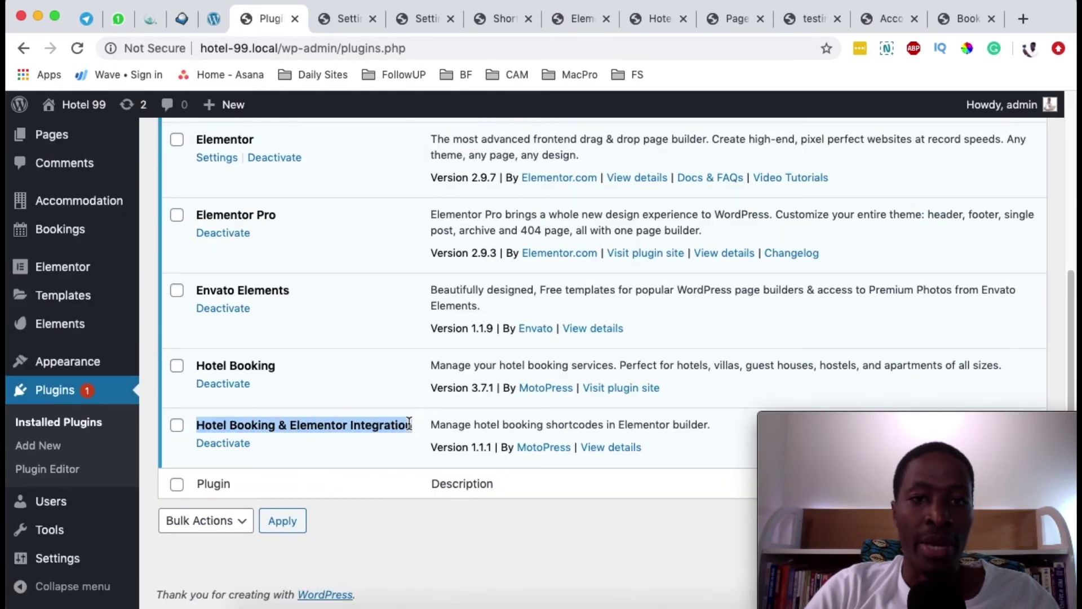
Collapse the Basic, Pro and General widget groups and add an Accommodation Types widget
click(584, 20)
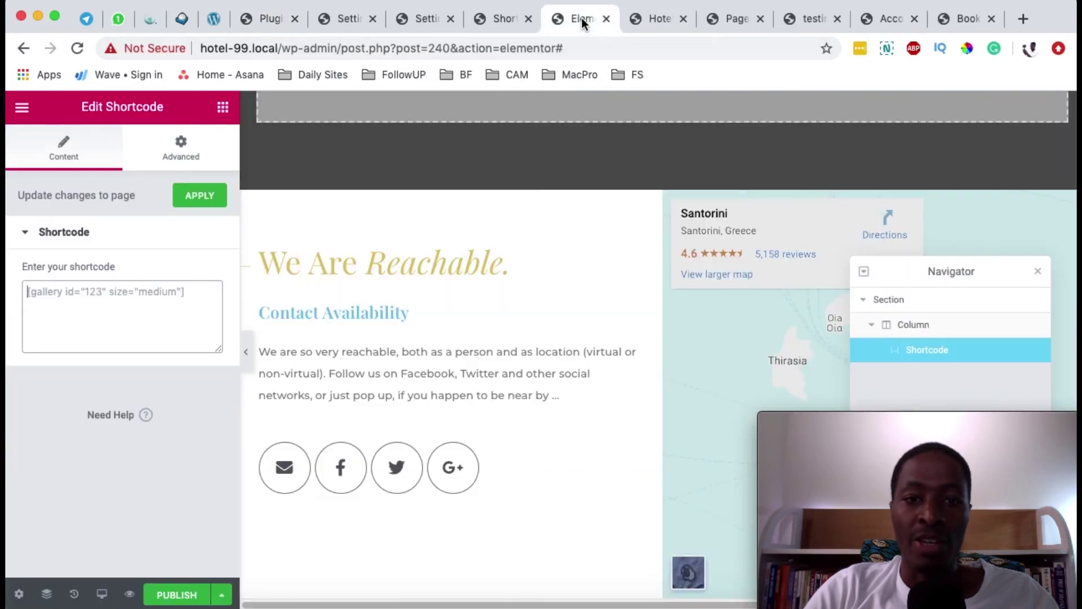
scroll(506, 251, up, 5)
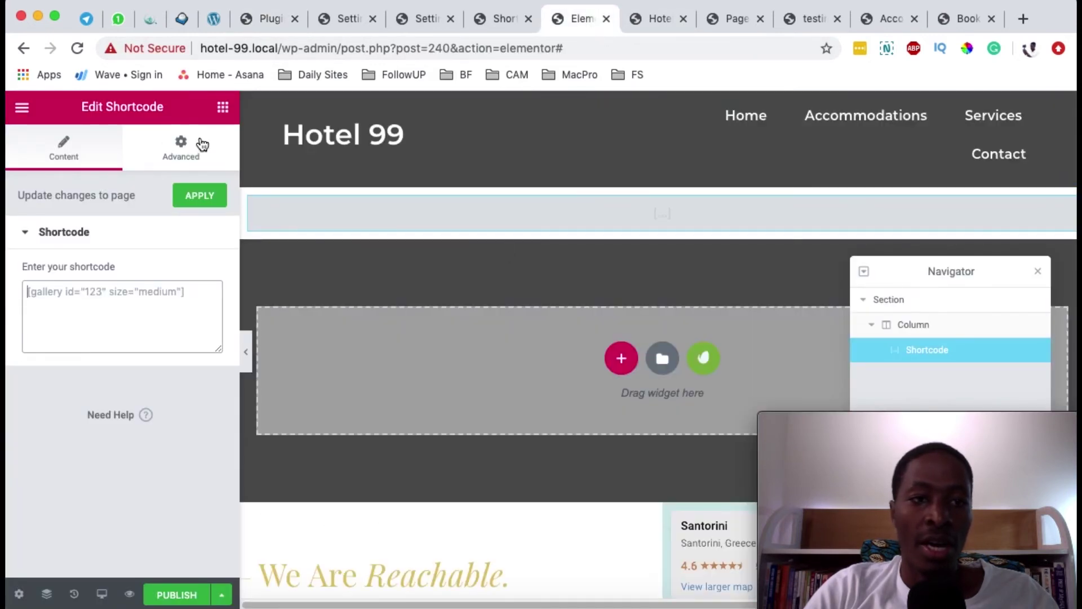
click(223, 107)
click(223, 210)
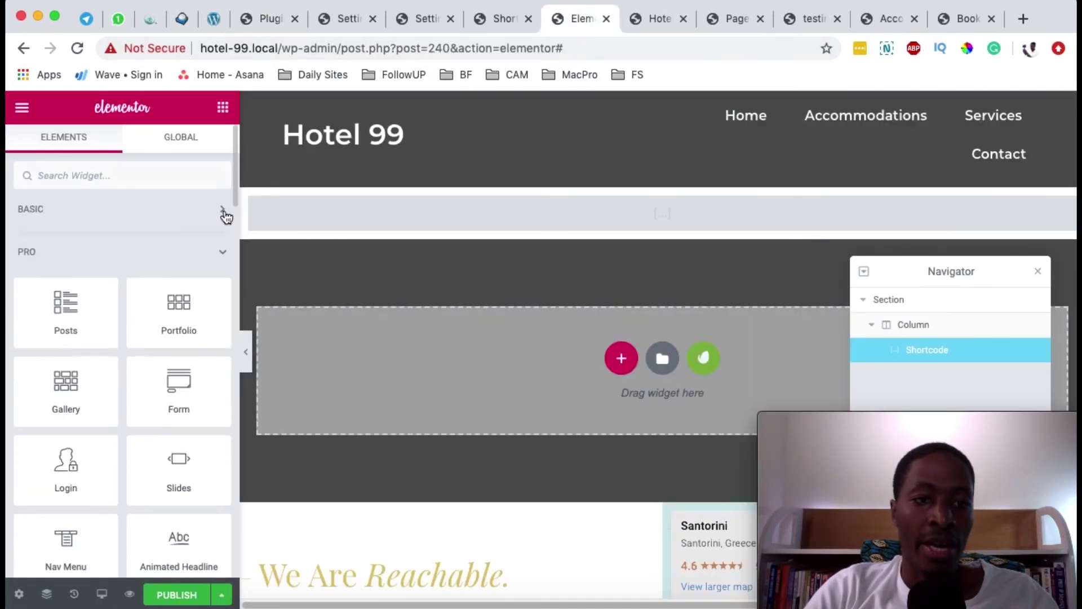
click(224, 246)
click(222, 300)
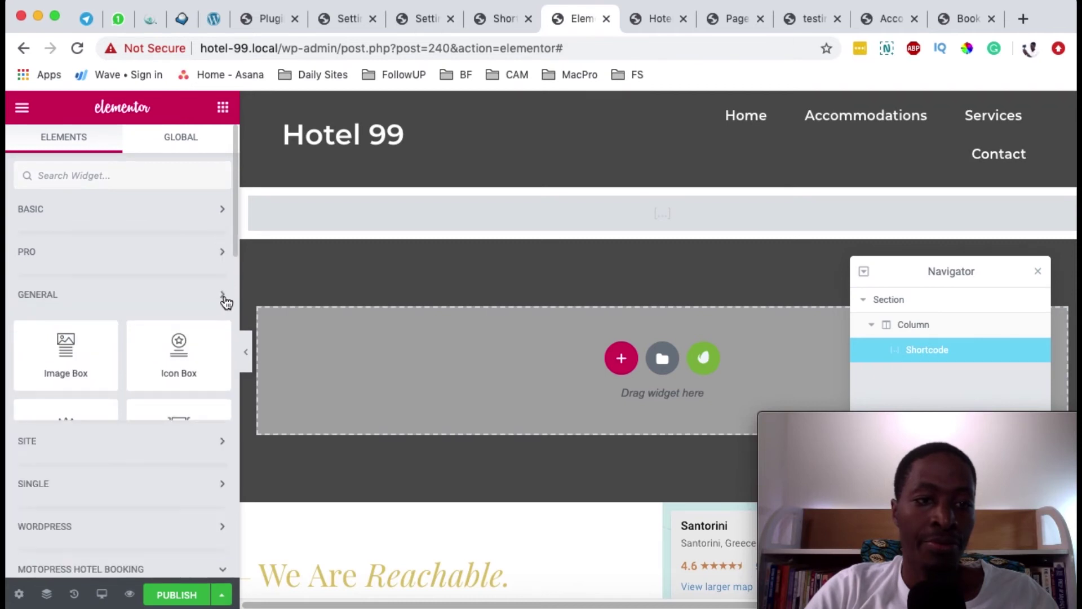
scroll(75, 322, down, 5)
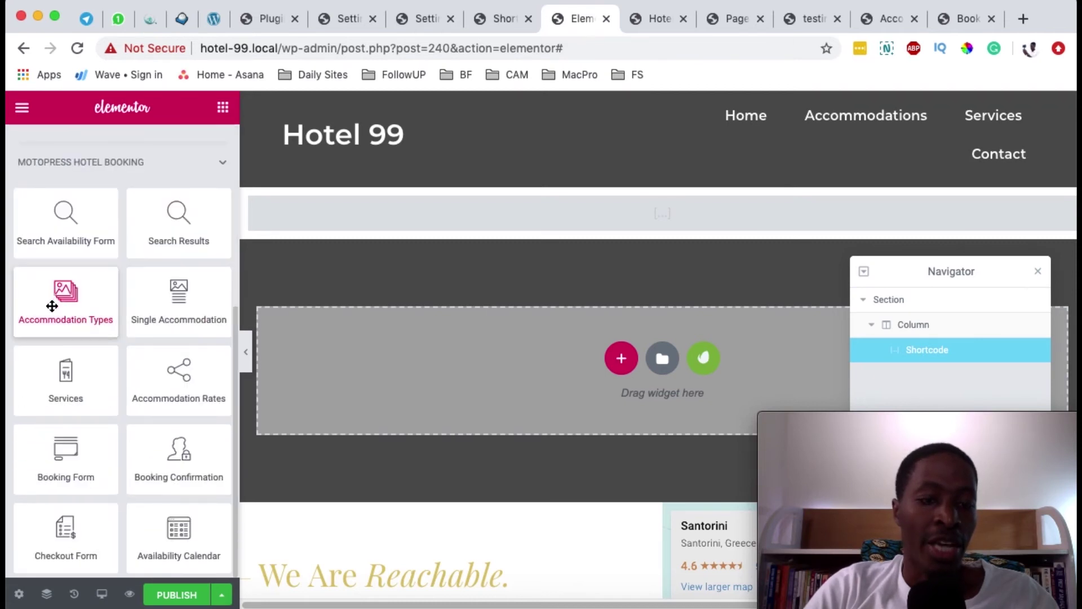
click(52, 309)
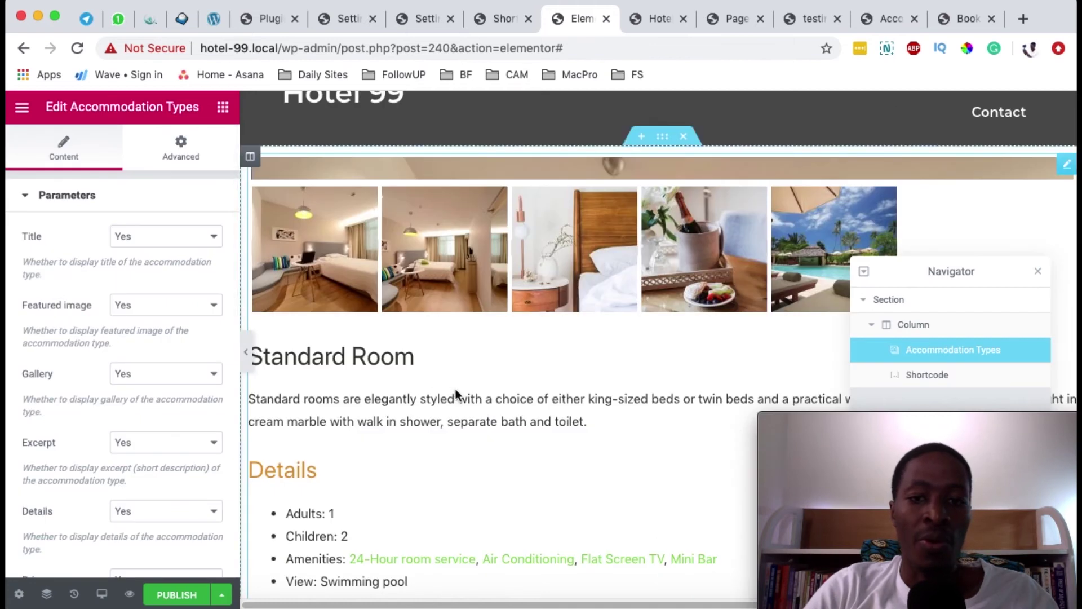
scroll(469, 385, down, 20)
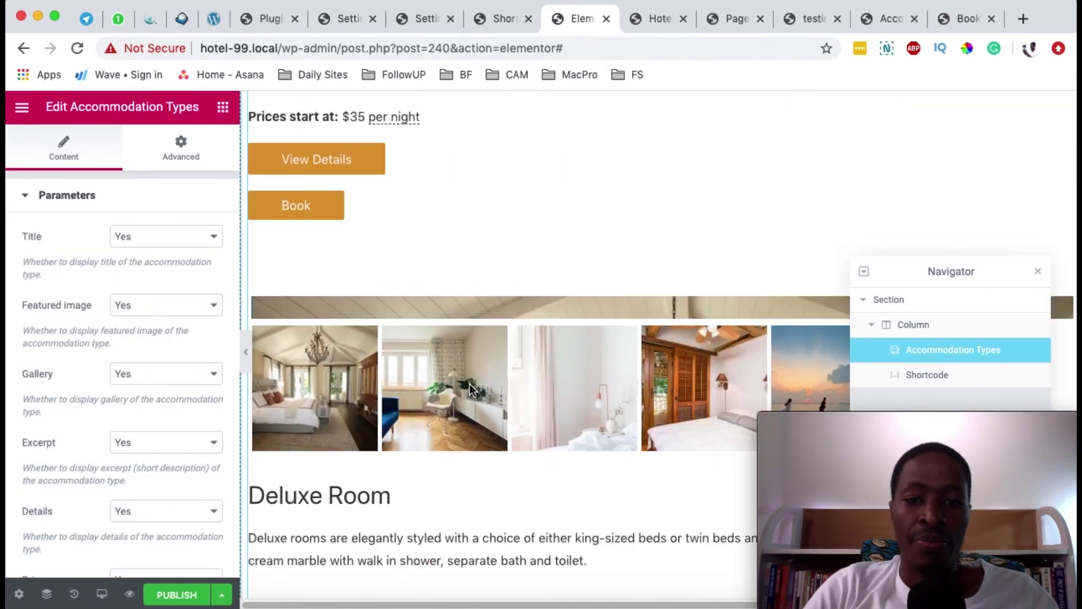
Check the two-column preview, then open the Executive Room widget's Content settings
key(ctrl+Tab)
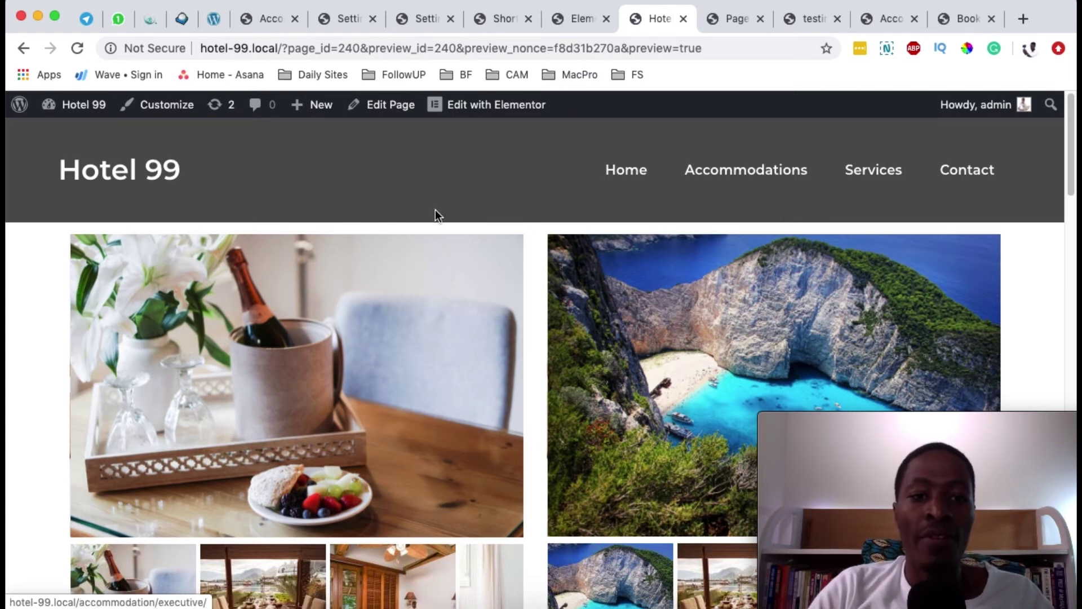
click(581, 18)
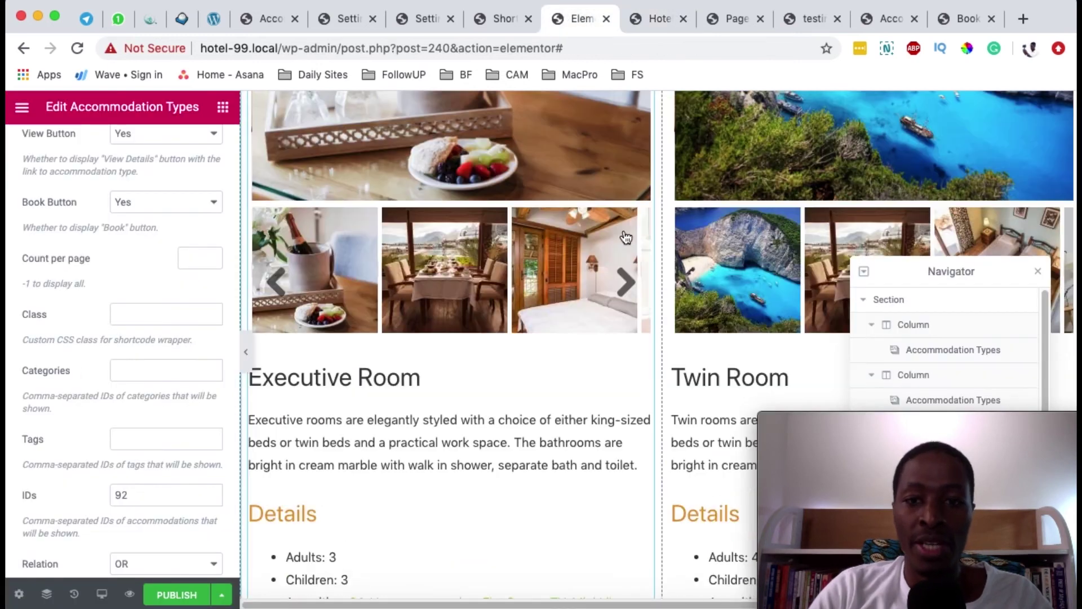
scroll(631, 226, up, 5)
click(643, 216)
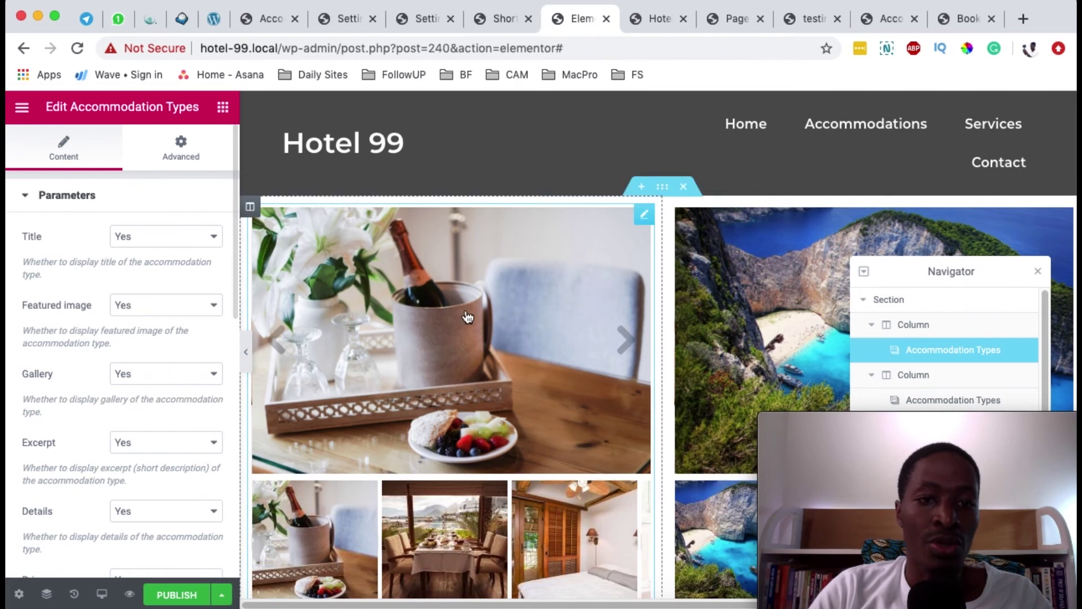
scroll(468, 317, down, 5)
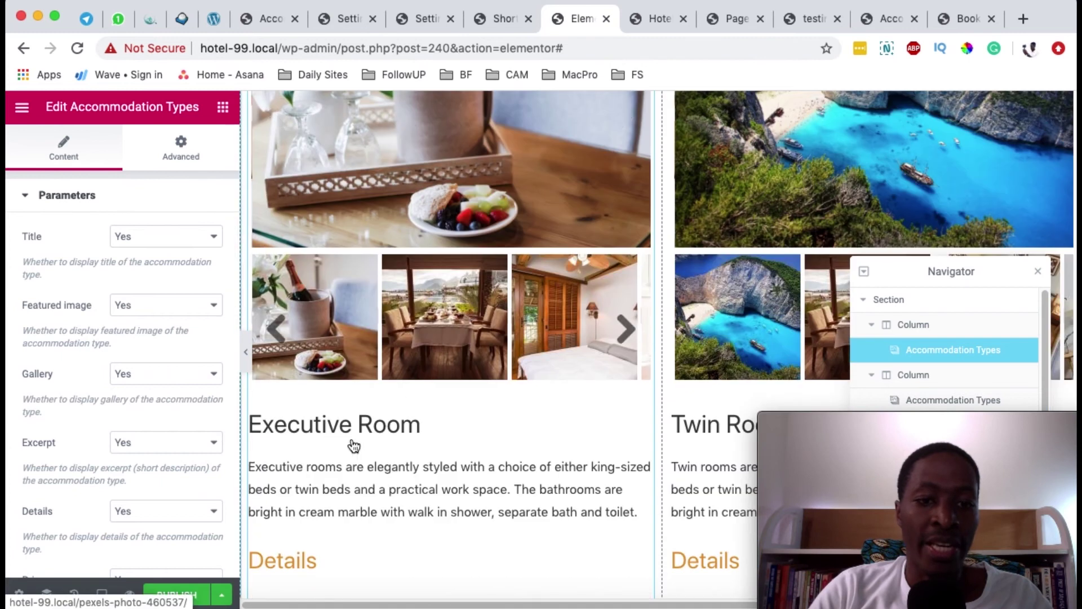
Set Featured image to No and flip through the Executive Room gallery photos
click(147, 311)
click(143, 317)
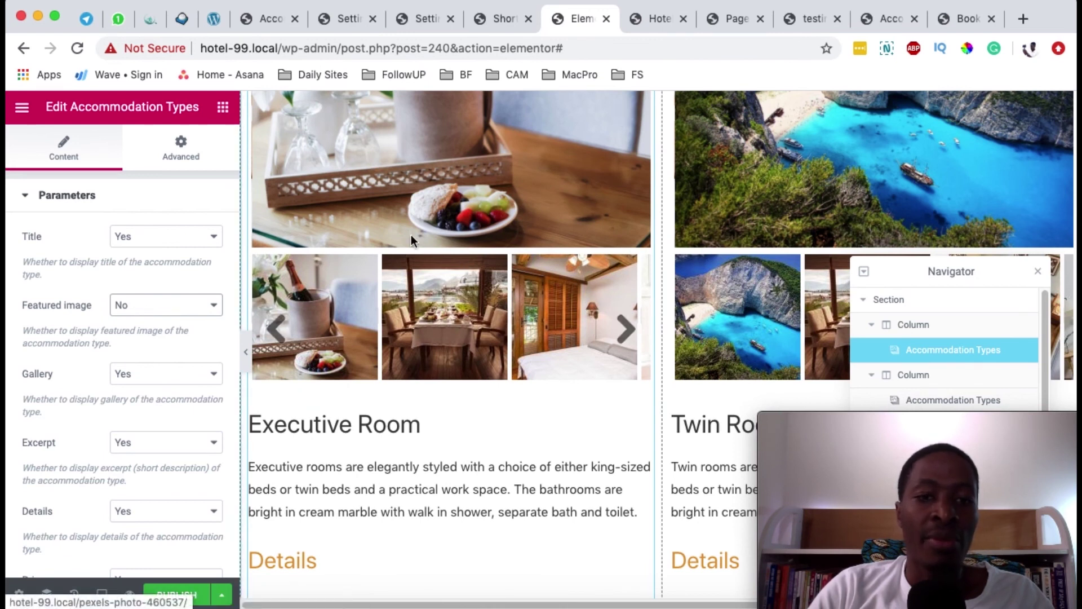
scroll(483, 224, up, 3)
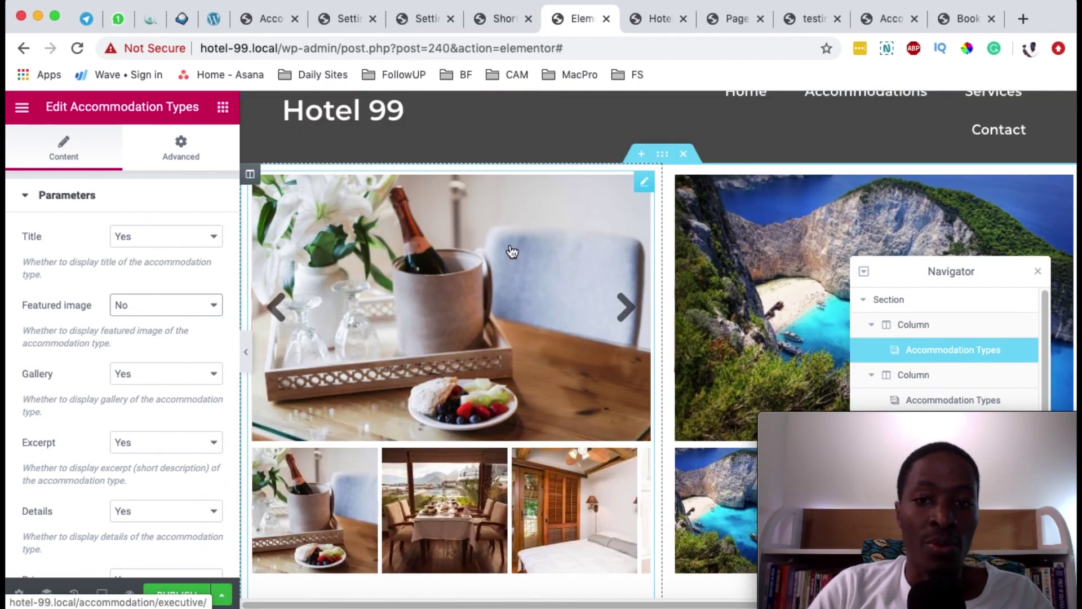
click(622, 309)
click(622, 310)
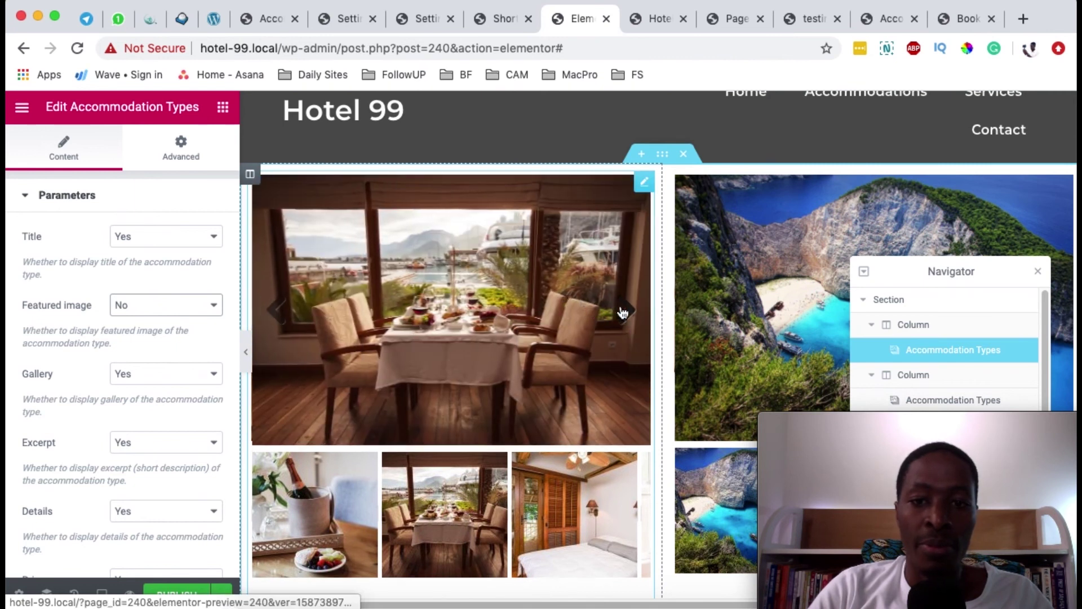
Keep Gallery on Yes, set Book Button to No, and preview the changes
scroll(669, 290, down, 5)
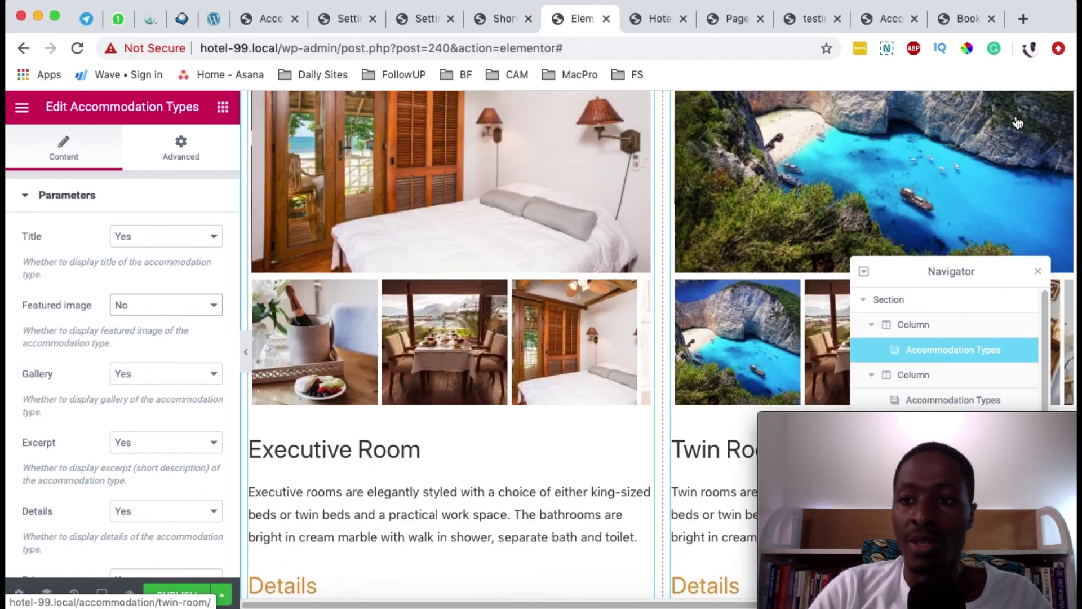
scroll(138, 391, down, 2)
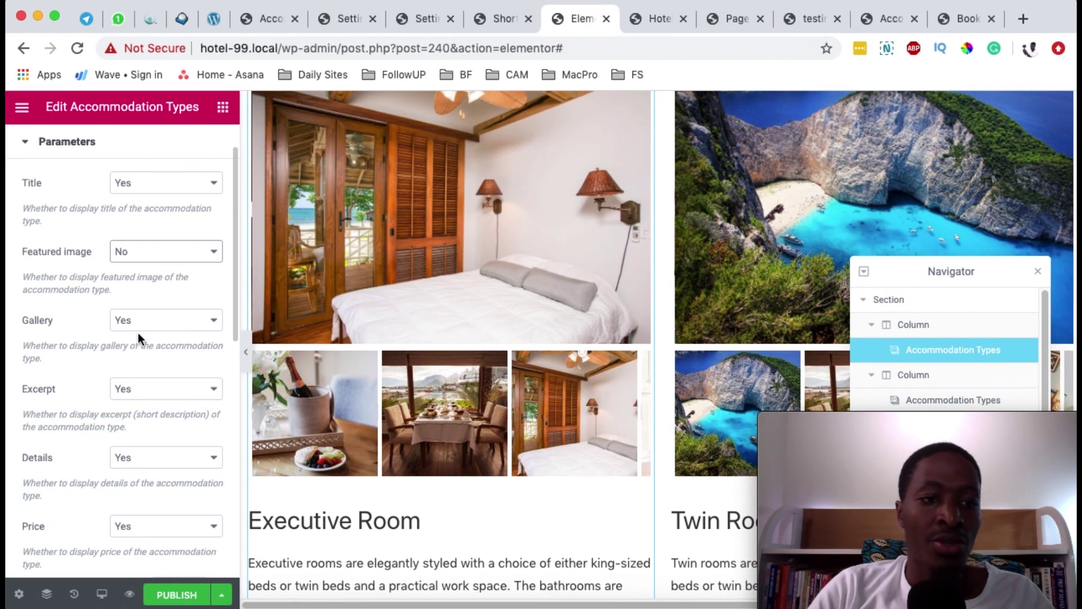
click(189, 323)
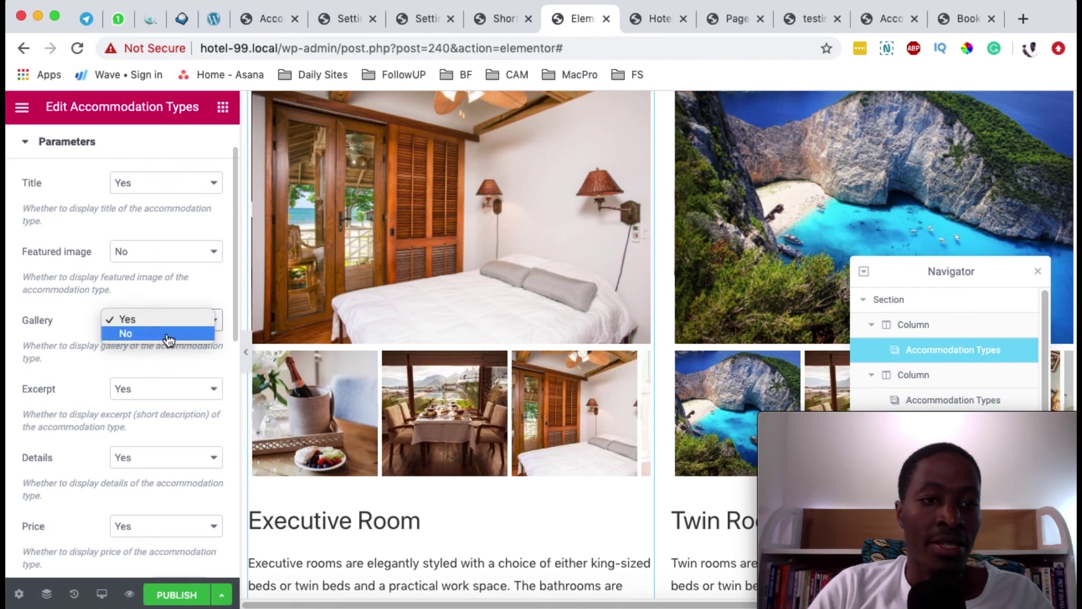
click(36, 369)
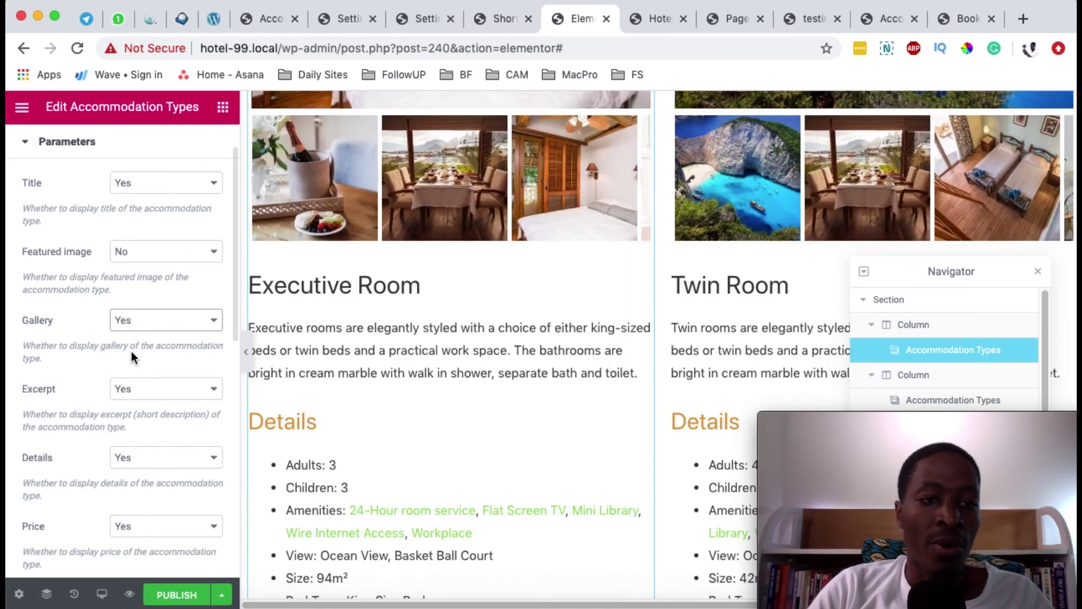
scroll(129, 397, down, 2)
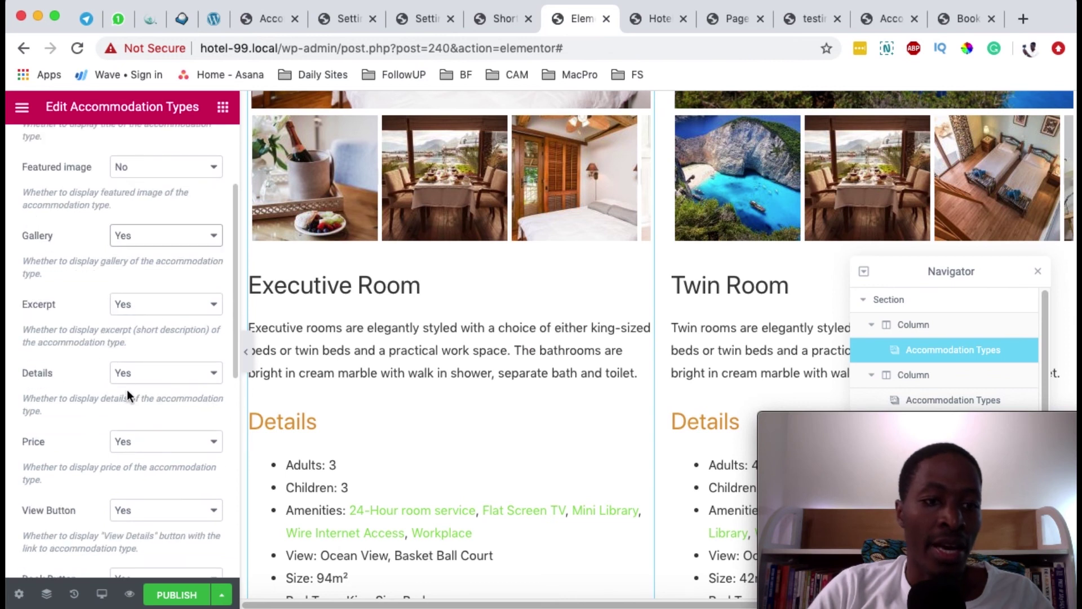
scroll(89, 367, down, 3)
scroll(482, 488, down, 5)
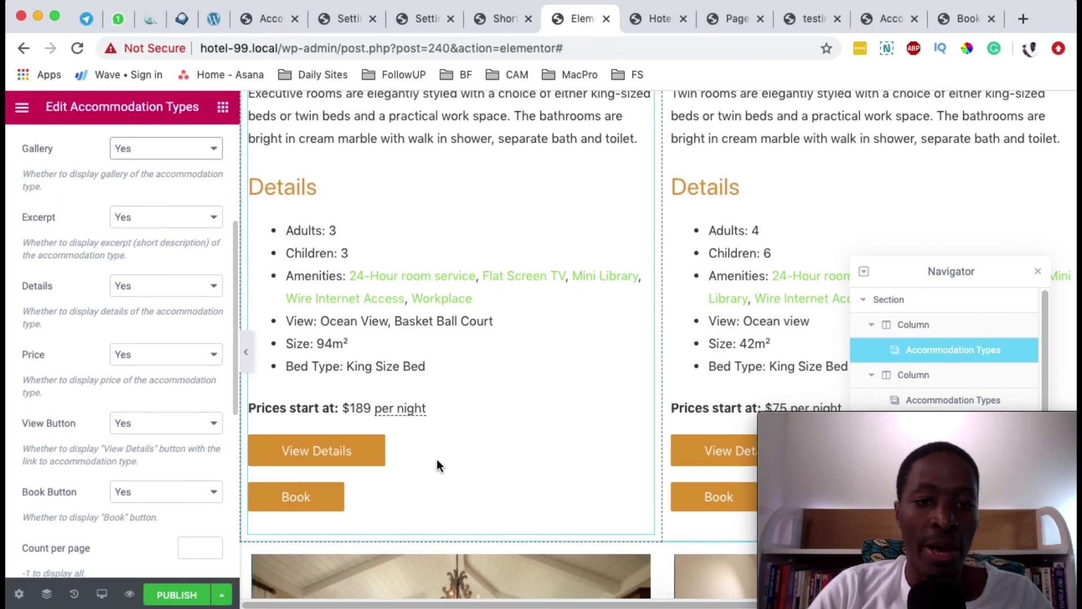
click(174, 414)
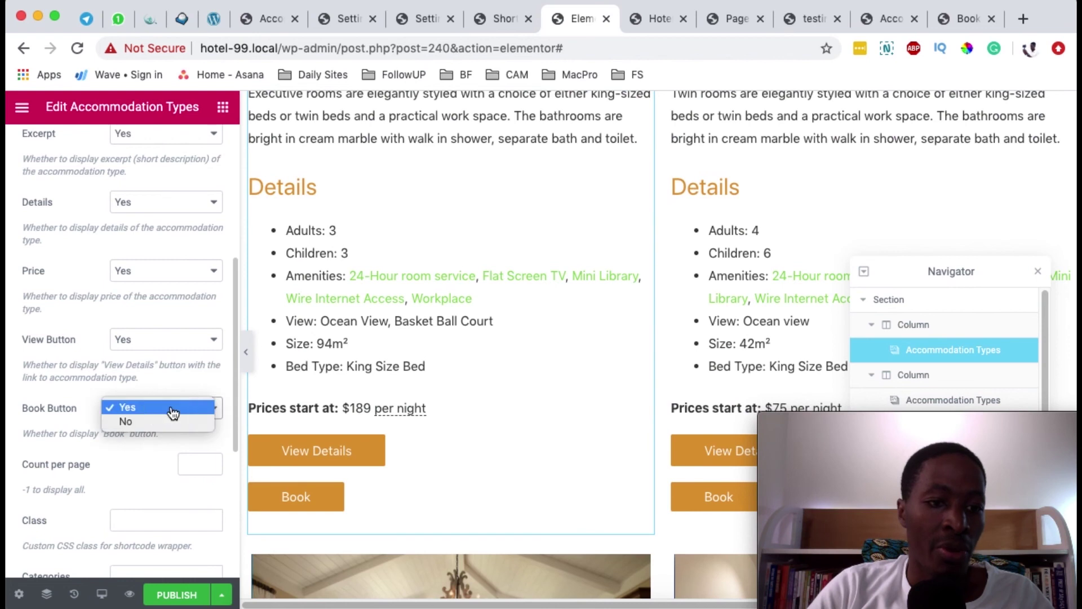
click(163, 422)
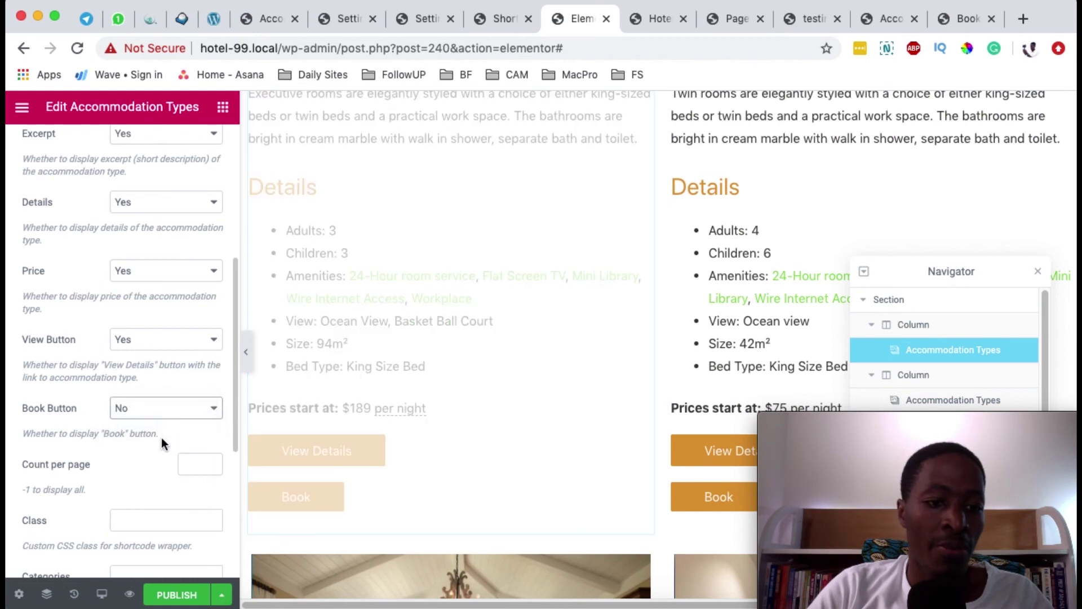
click(129, 596)
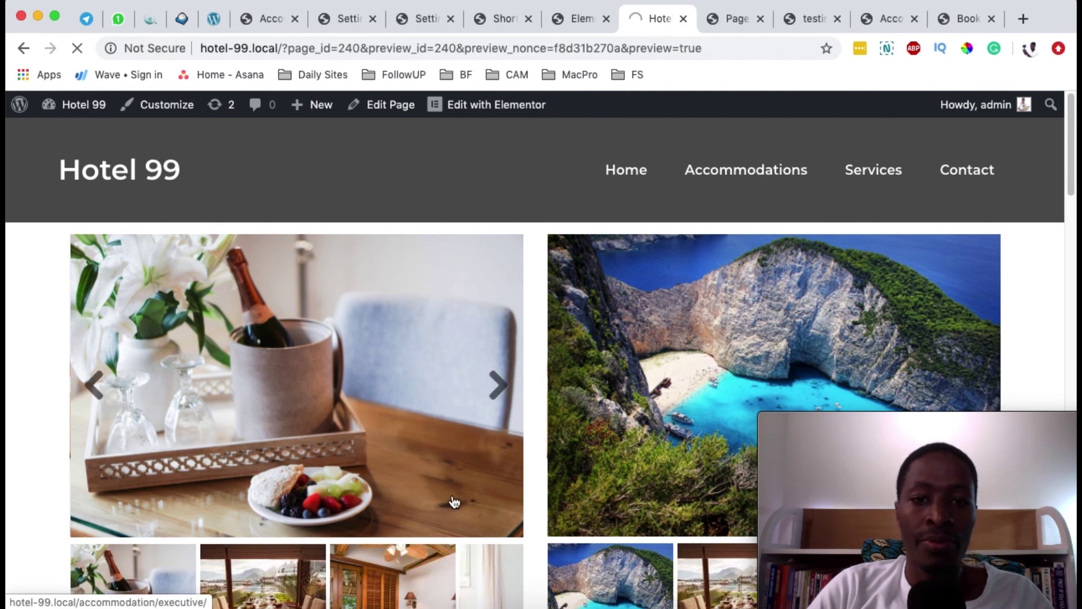
Scroll the Hotel Rooms preview to compare room prices and buttons: Executive Room lacks Book, Twin Room keeps it
scroll(478, 377, down, 10)
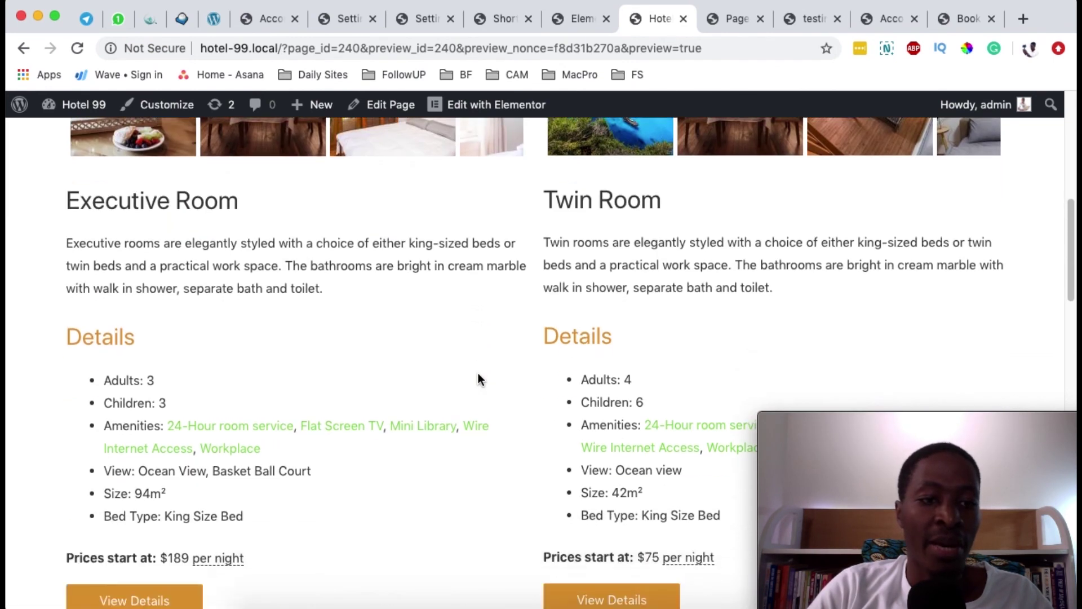
scroll(478, 374, down, 4)
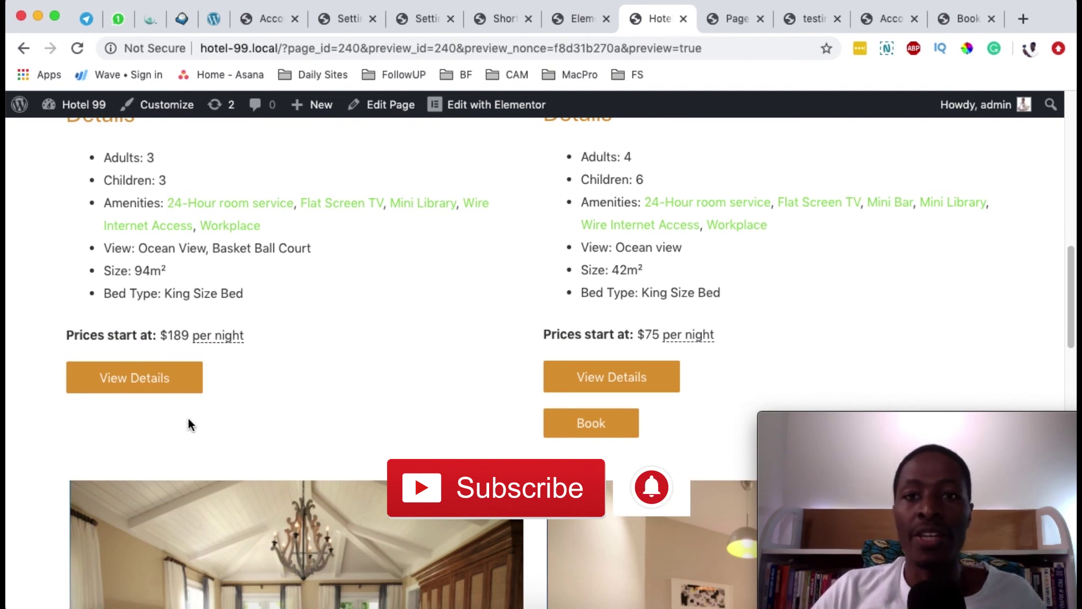
scroll(189, 418, up, 15)
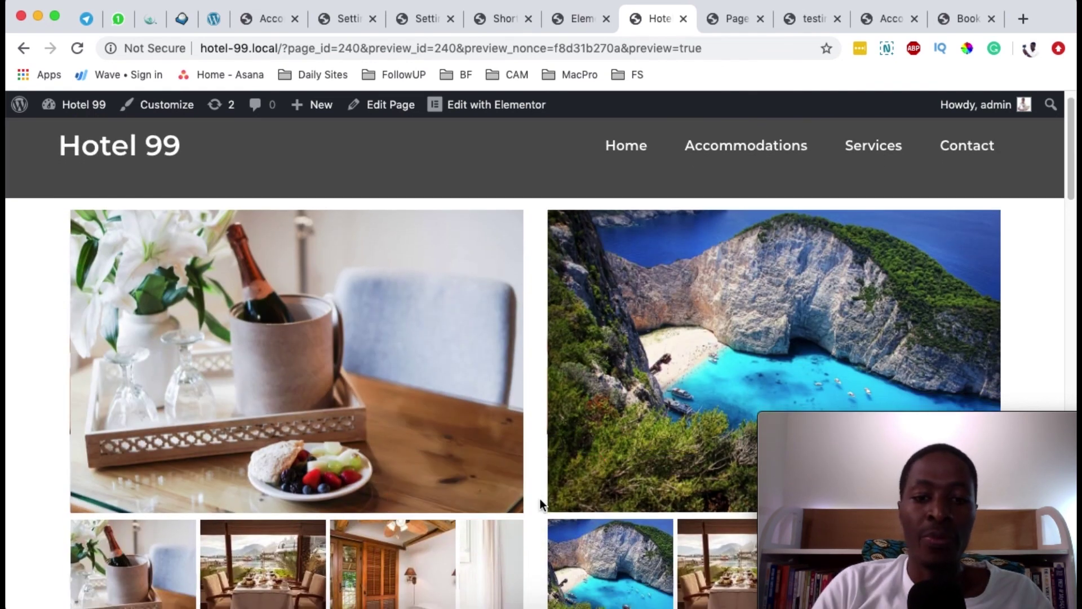
scroll(540, 498, down, 2)
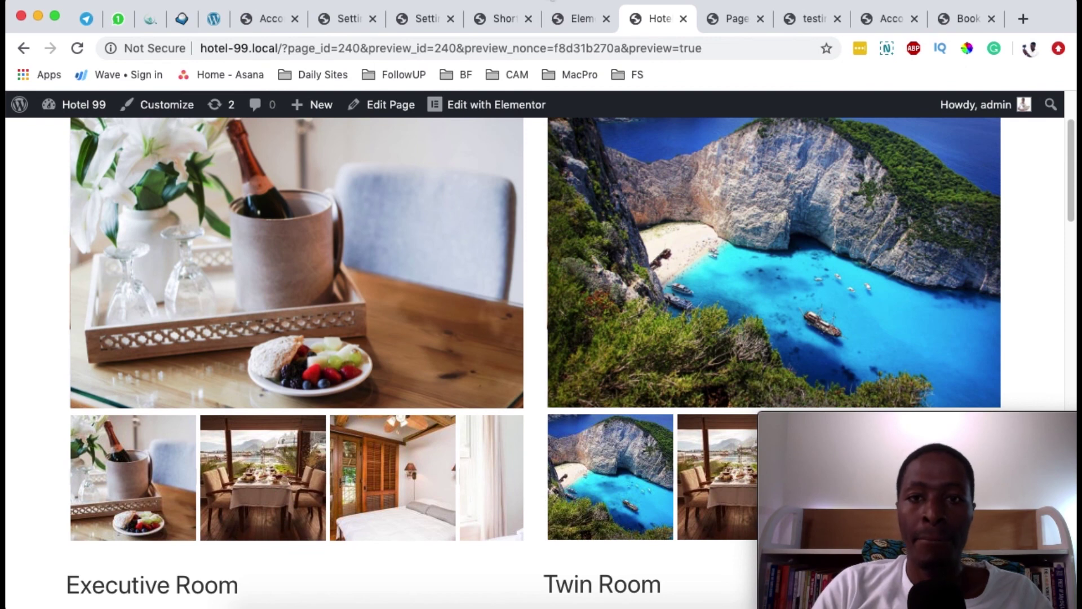